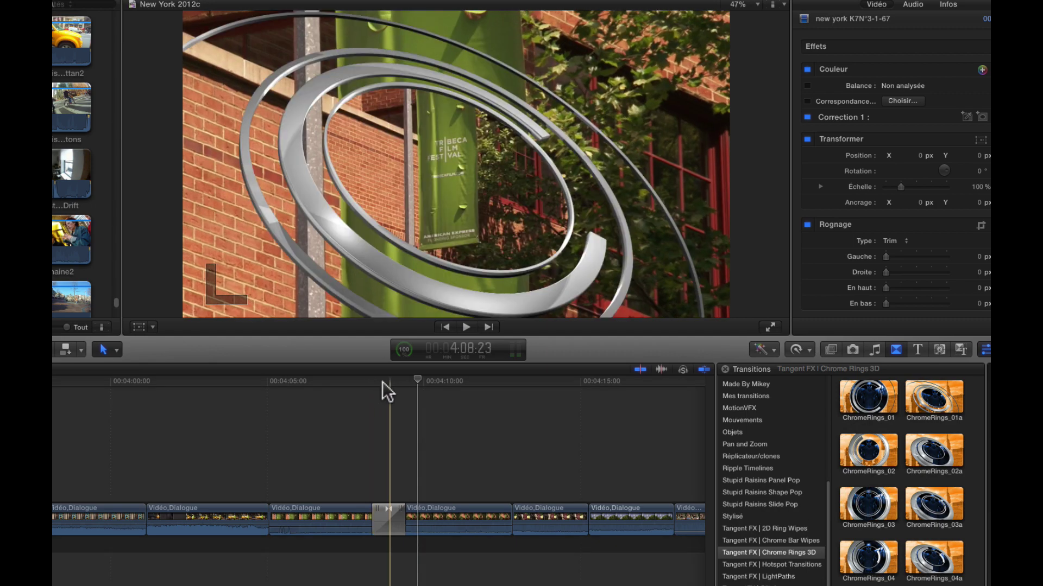
Play back the chrome rings transition between the close-up and wide Tribeca Film Festival banner clips
click(362, 381)
key(space)
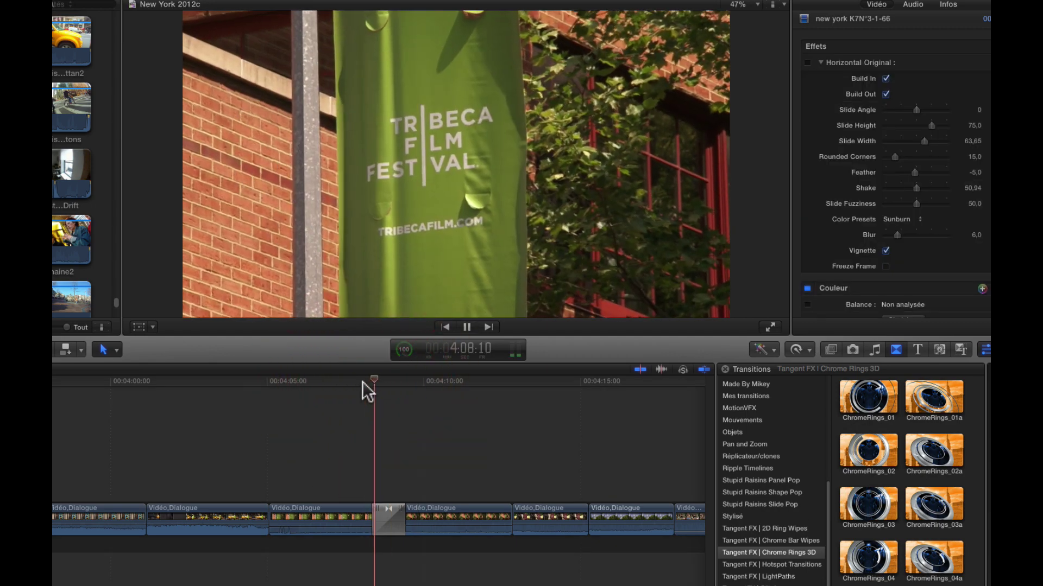
key(space)
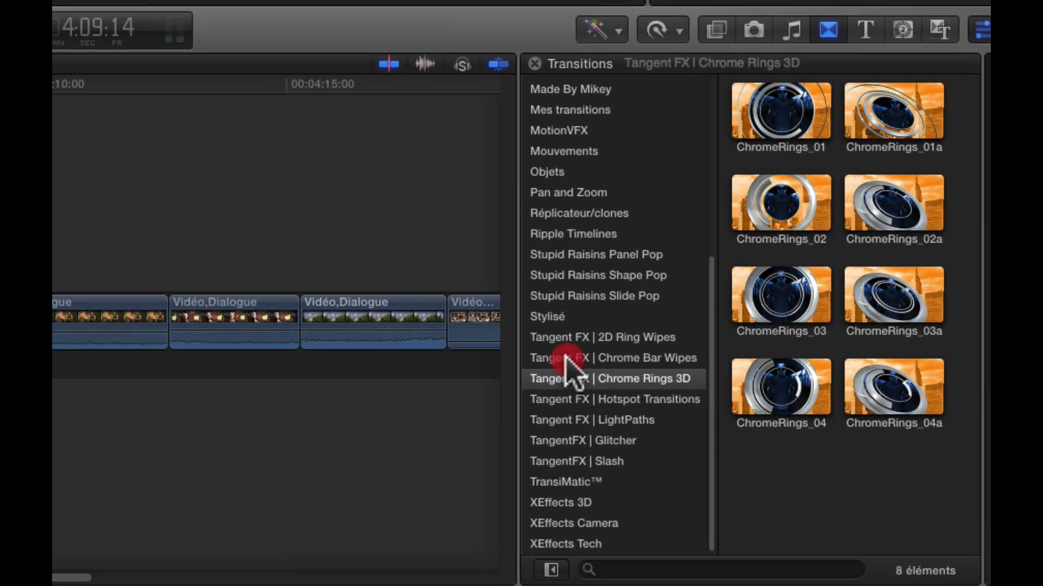
Add the Chrome Bars 1 transition from Tangent FX | Chrome Bar Wipes between the wide Tribeca banner and John Masters Organics clips and preview it
click(745, 541)
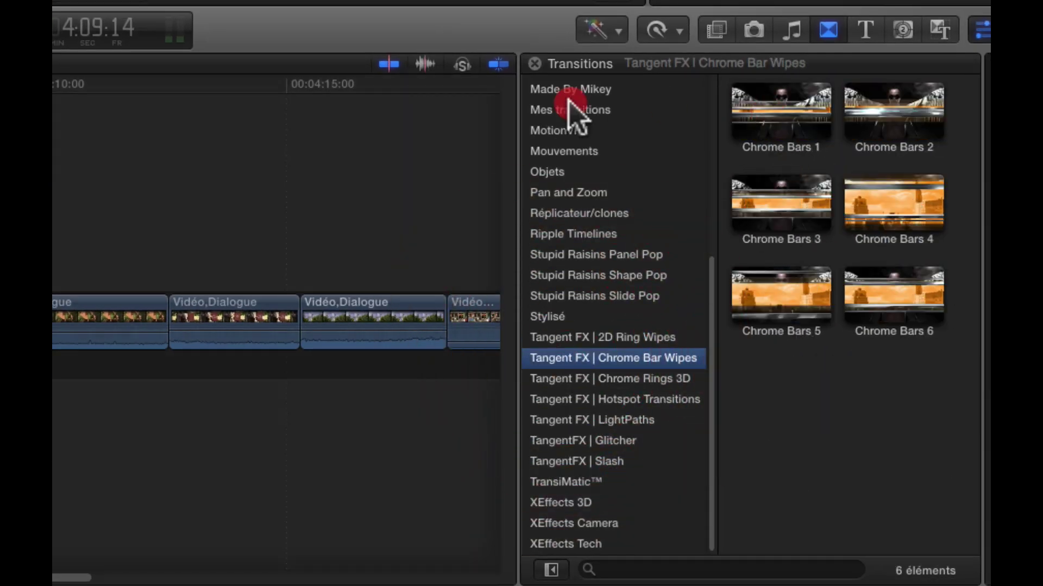
drag(781, 111, 144, 326)
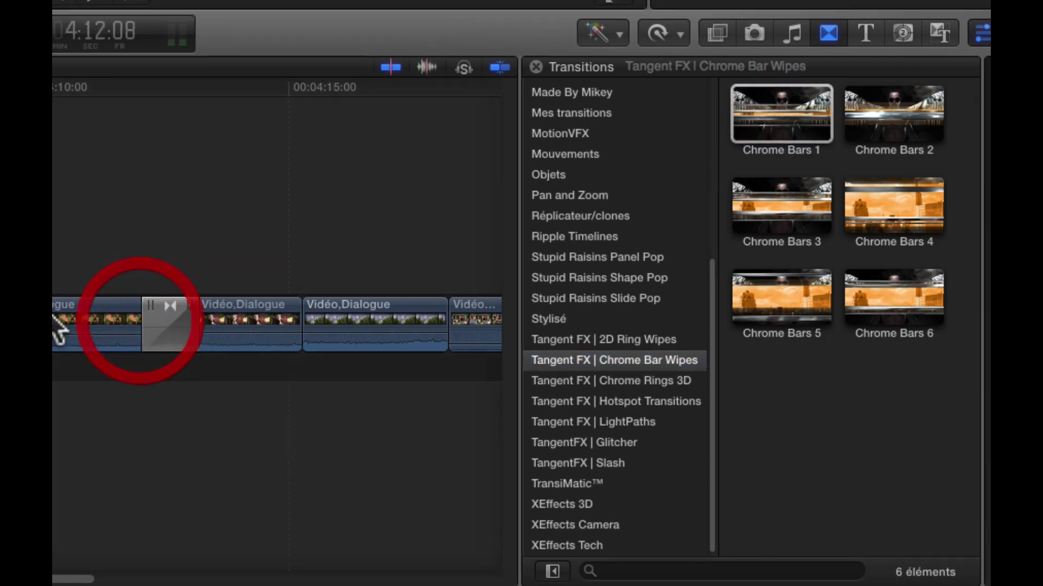
click(439, 565)
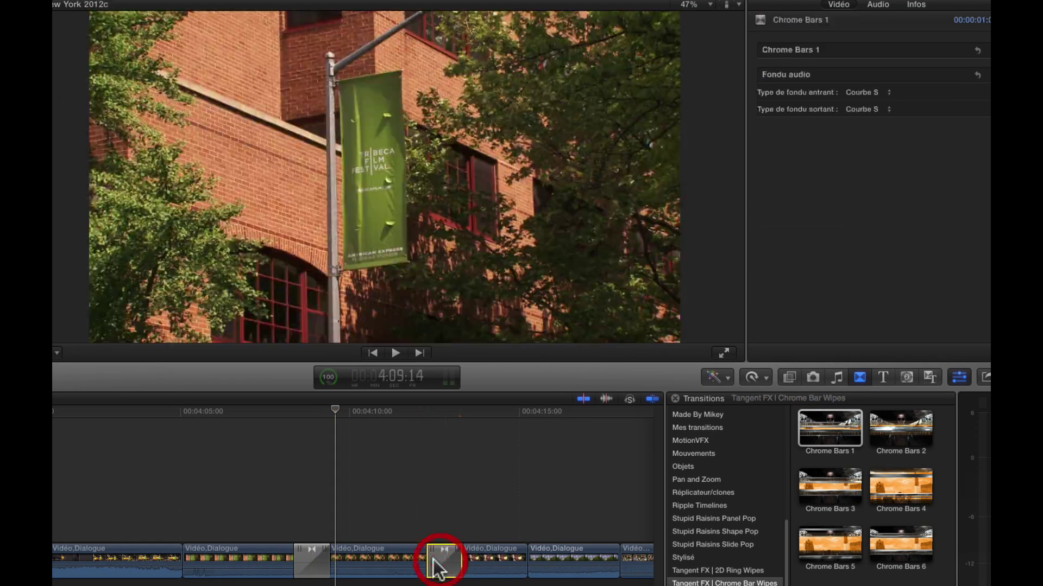
key(space)
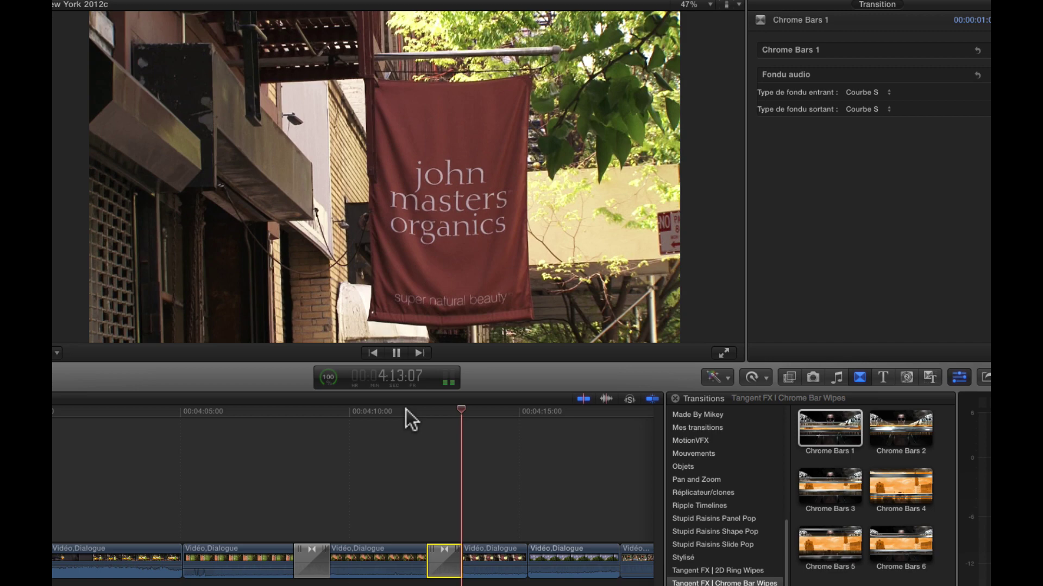
key(space)
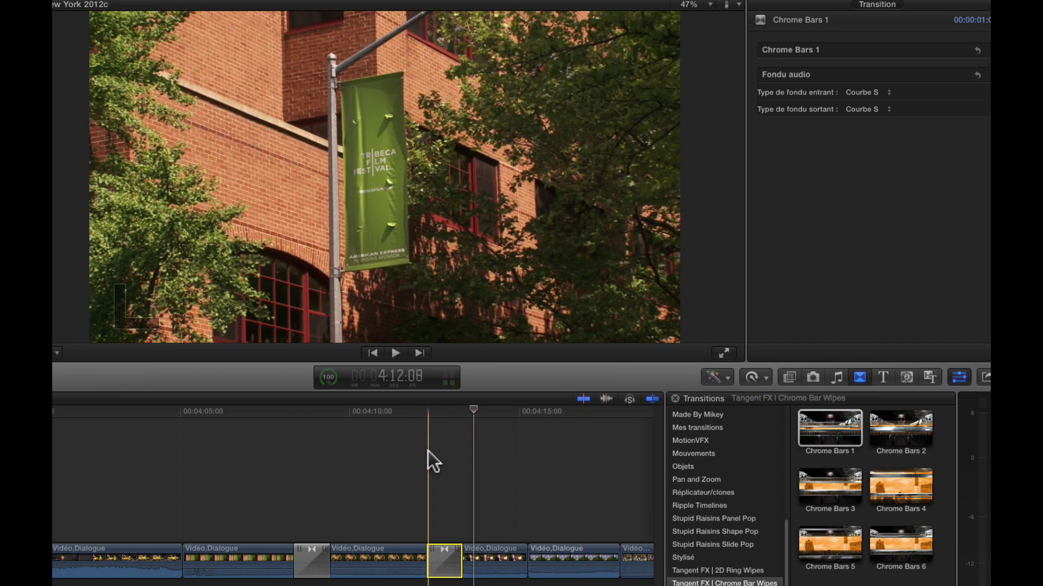
key(space)
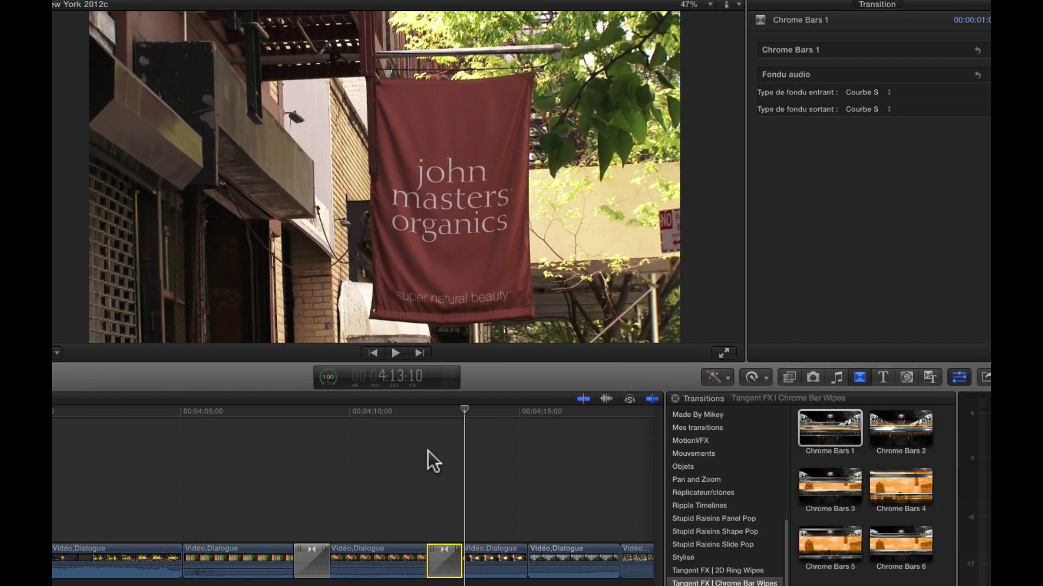
Replace the transition before the John Masters Organics clip with Chrome Bars 6 and play it back
drag(902, 554, 434, 559)
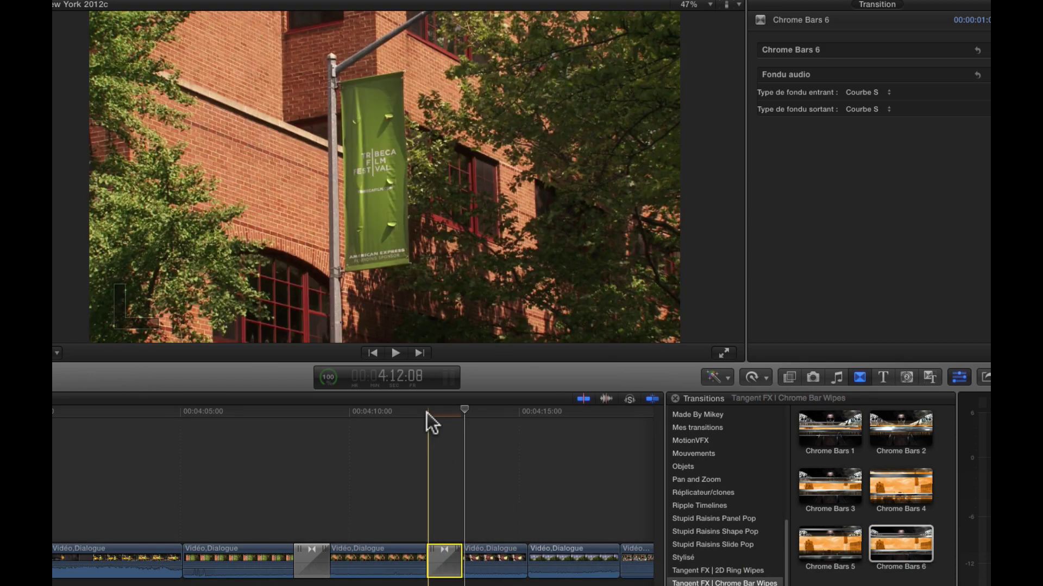
key(space)
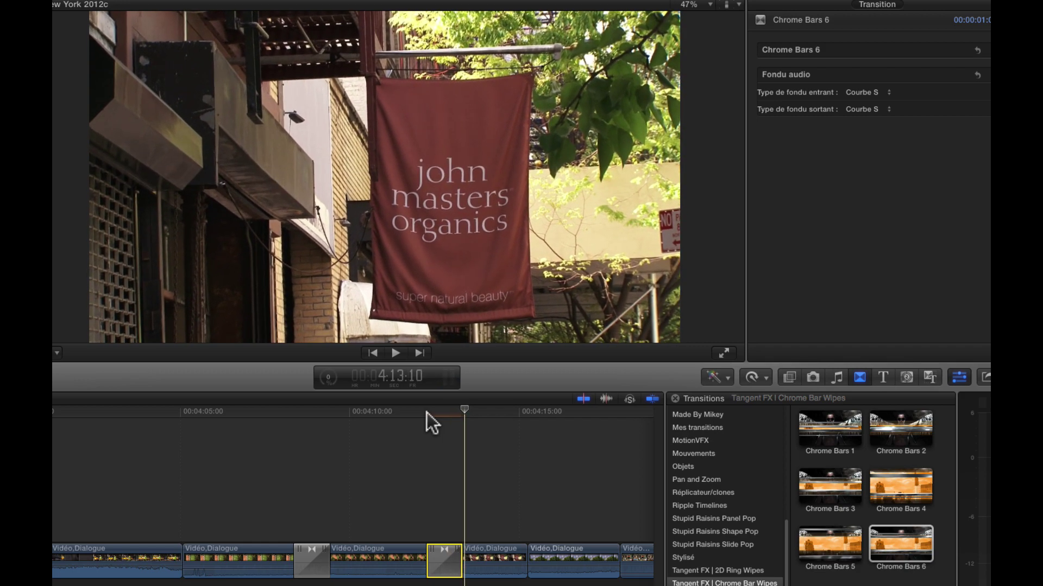
click(412, 413)
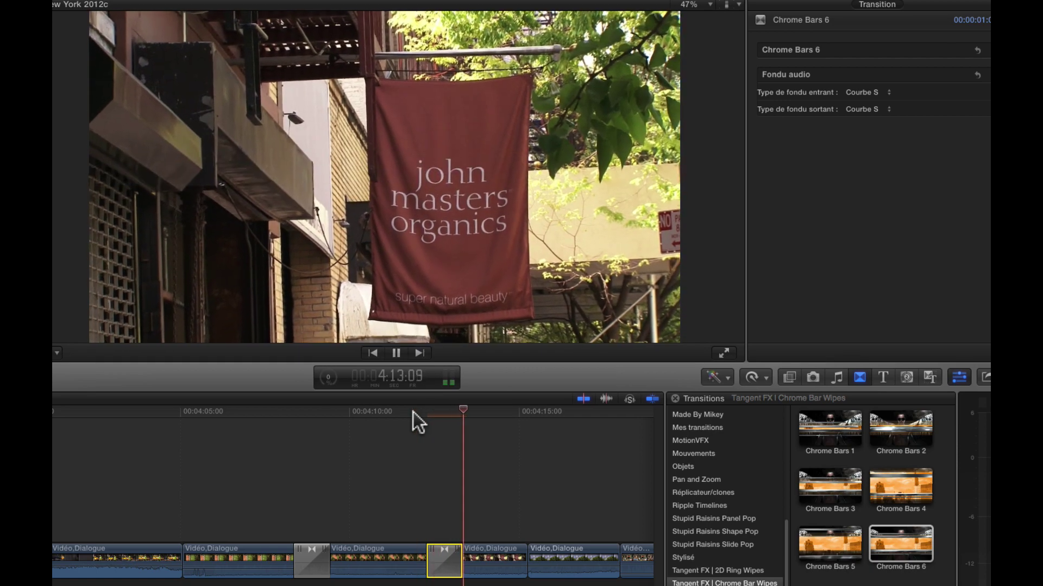
key(space)
Switch the transition before the John Masters Organics clip back to Chrome Bars 1 and play it again
drag(525, 541, 439, 559)
click(406, 413)
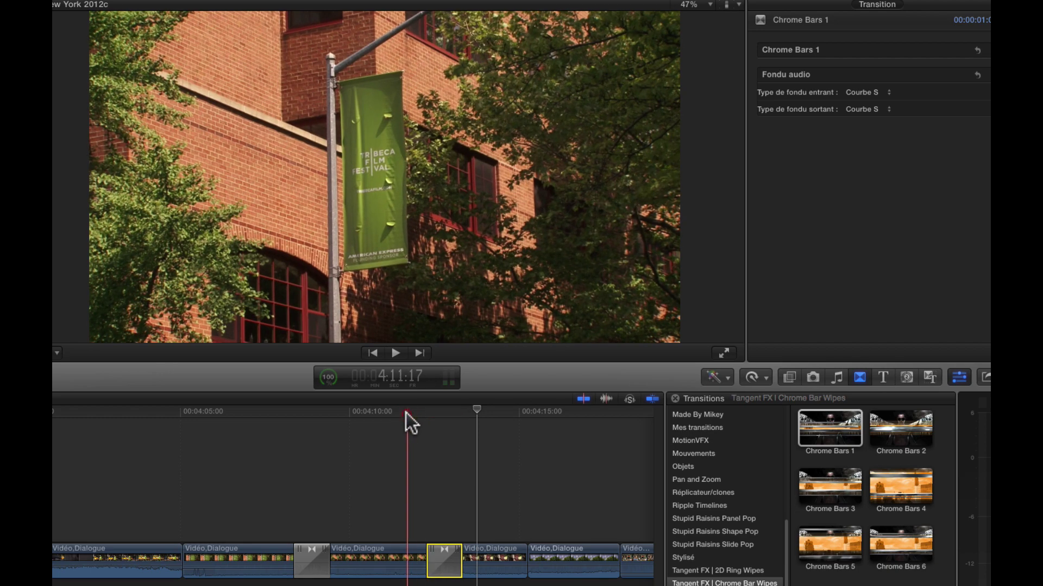
key(space)
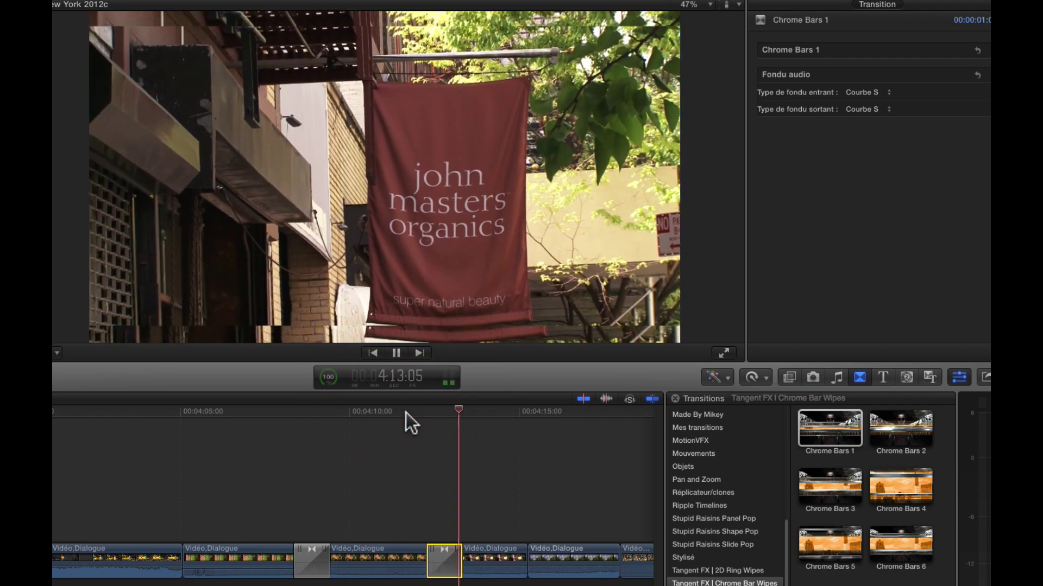
key(space)
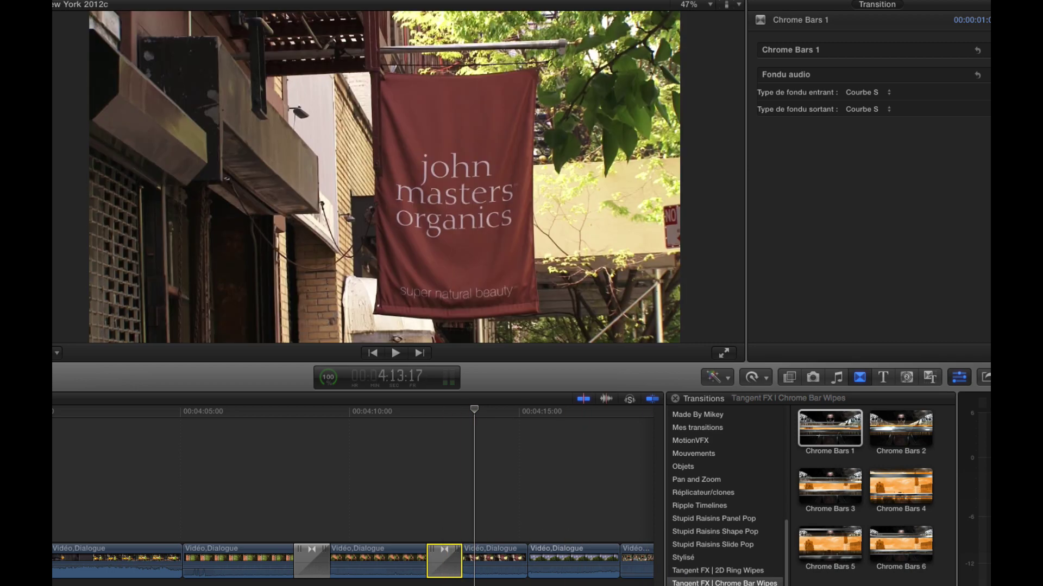
View the Tangent FX | Chrome Rings 3D transitions and delete the Chrome Bars 1 transition from the timeline
click(691, 537)
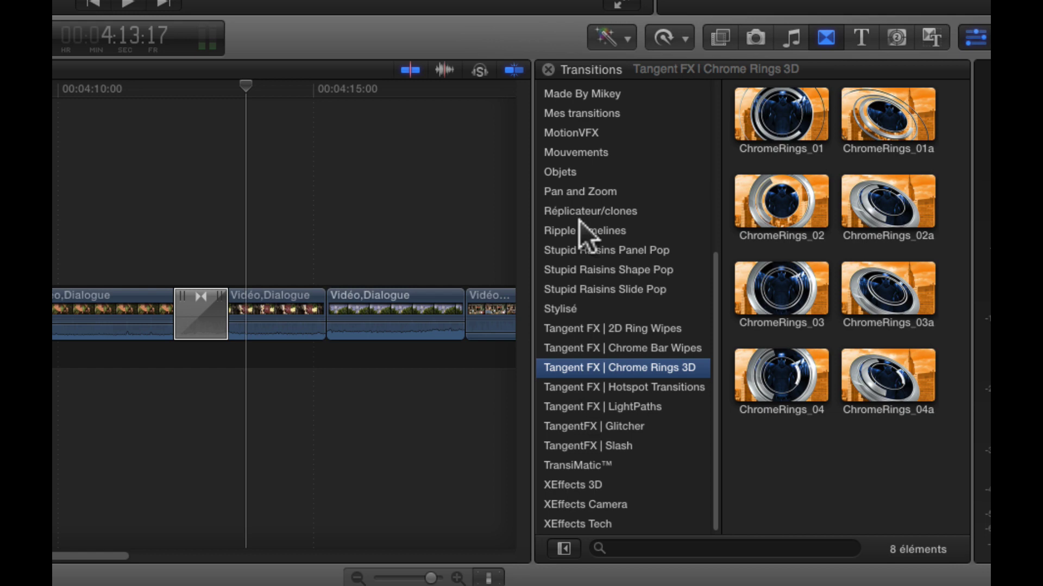
click(193, 317)
key(Delete)
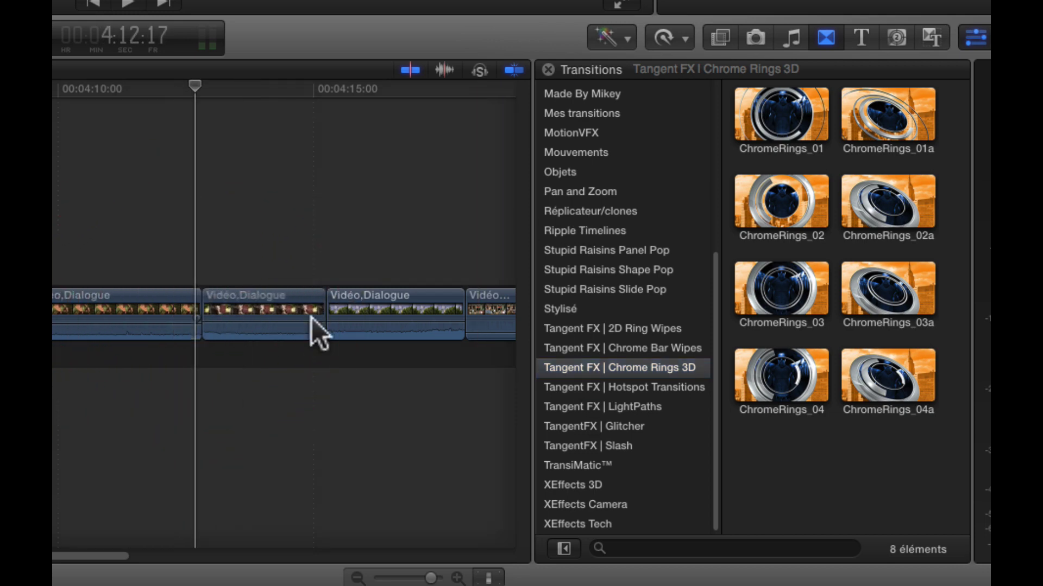
Add the HotSpot 27 transition from Tangent FX | Hotspot Transitions between the wide Tribeca banner and John Masters Organics clips
click(608, 386)
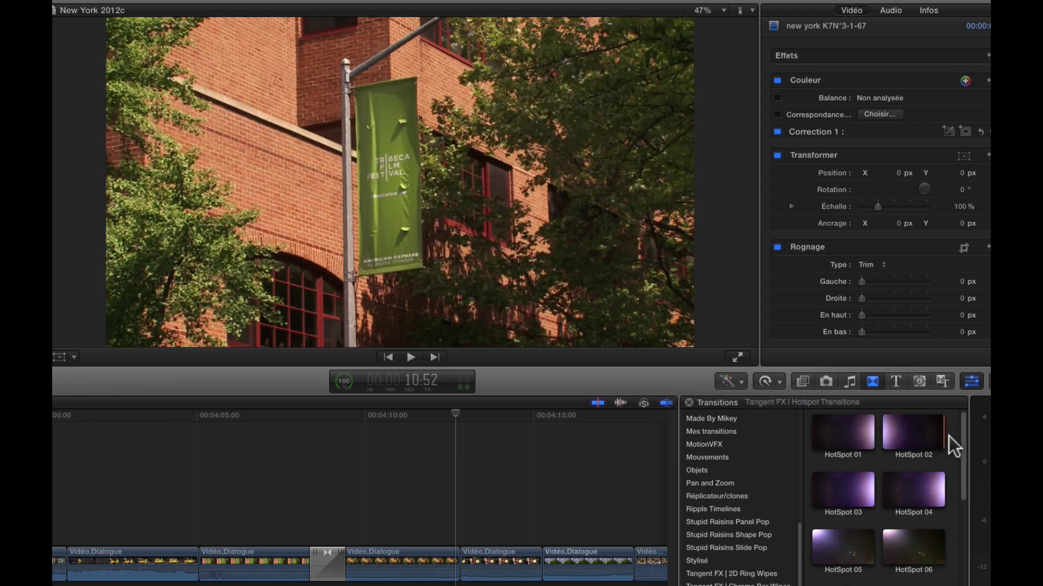
scroll(963, 435, down, 7)
scroll(962, 436, down, 5)
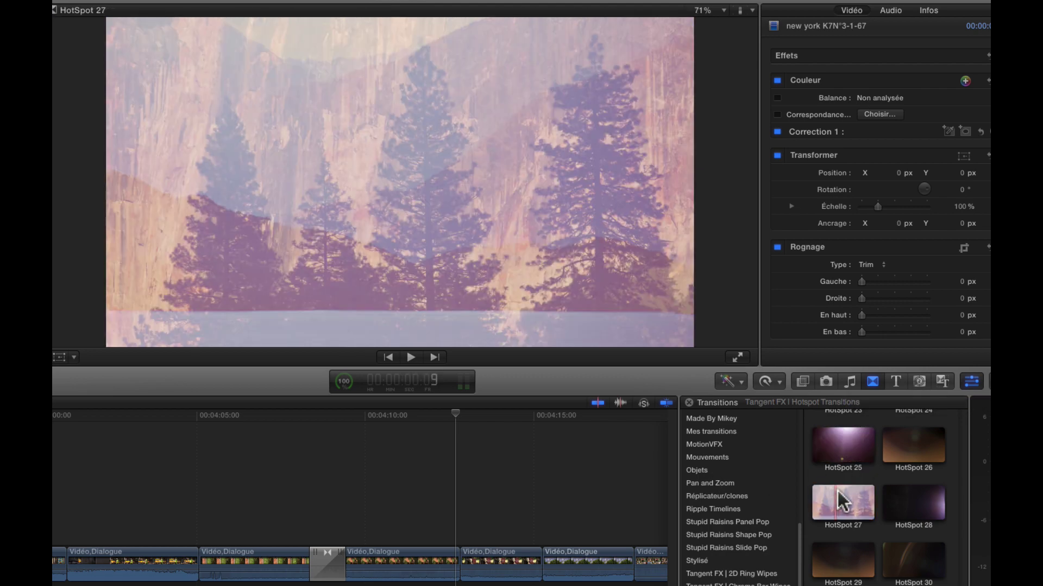
drag(856, 501, 457, 559)
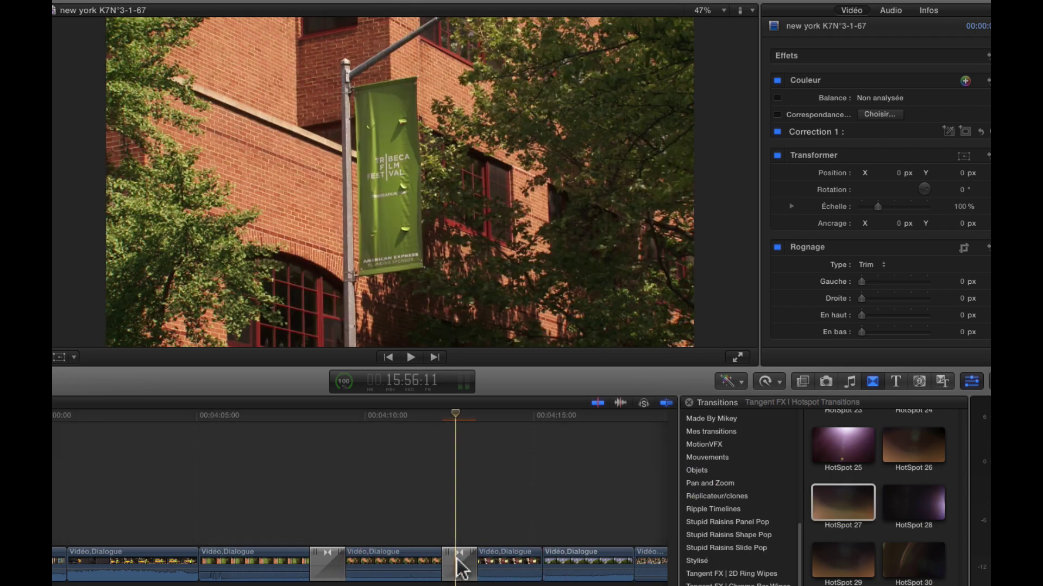
Play the HotSpot 27 transition twice, starting just before it in the timeline
click(434, 419)
key(space)
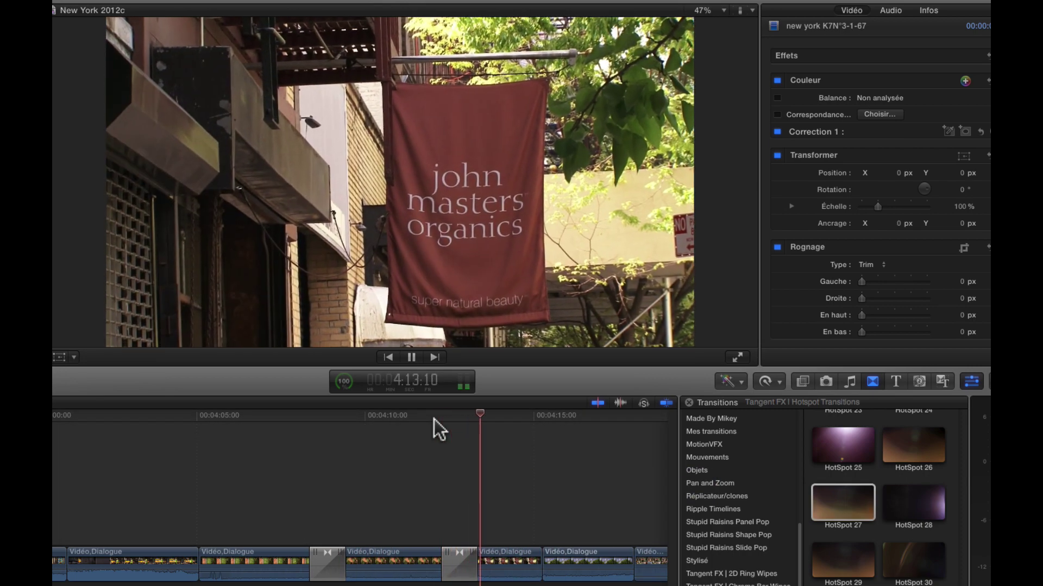
click(435, 419)
key(space)
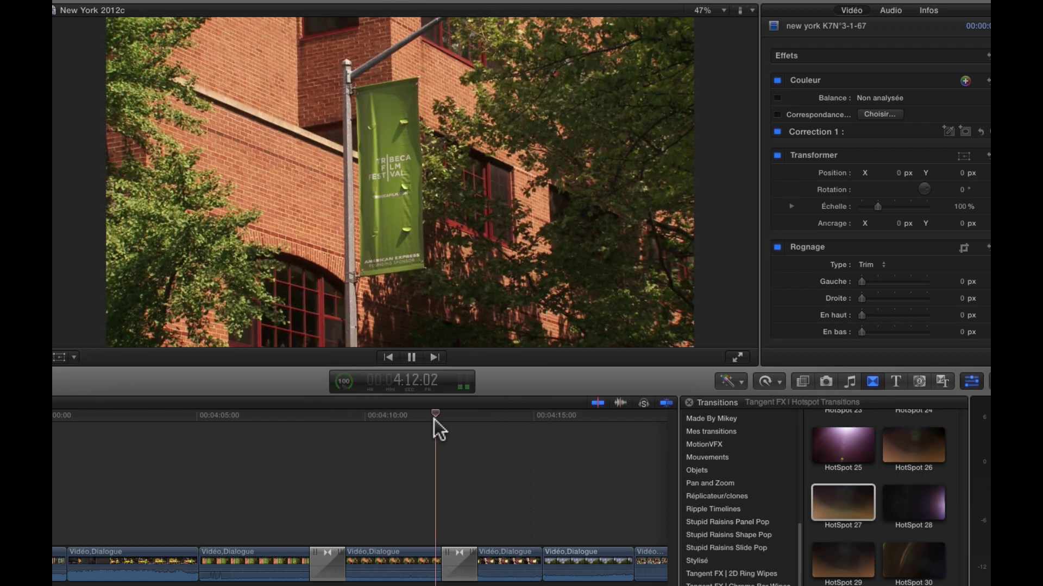
key(space)
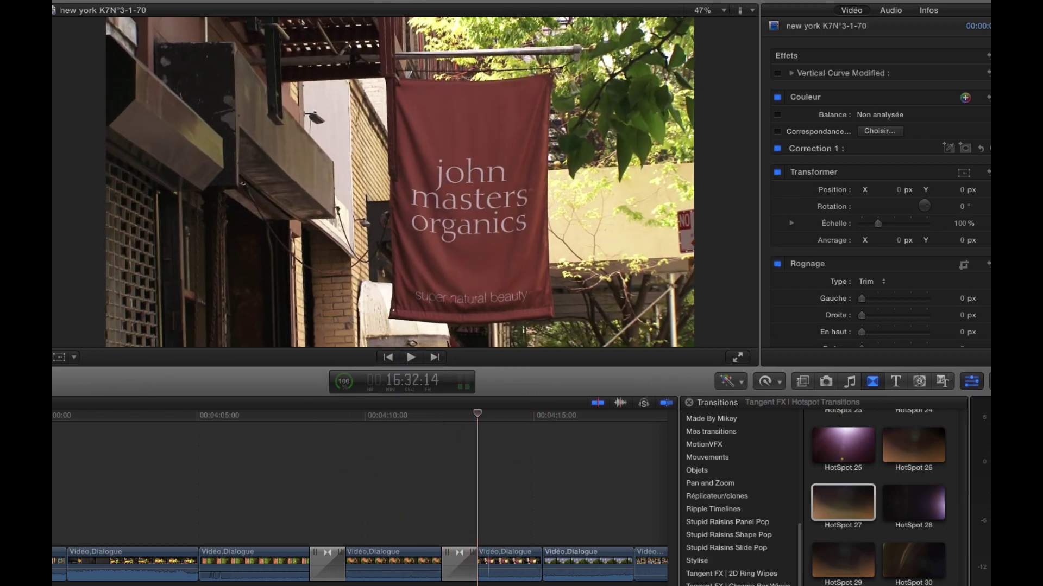
Delete both the HotSpot 27 and the ChromeRings_01a transitions from the timeline
click(463, 567)
key(Delete)
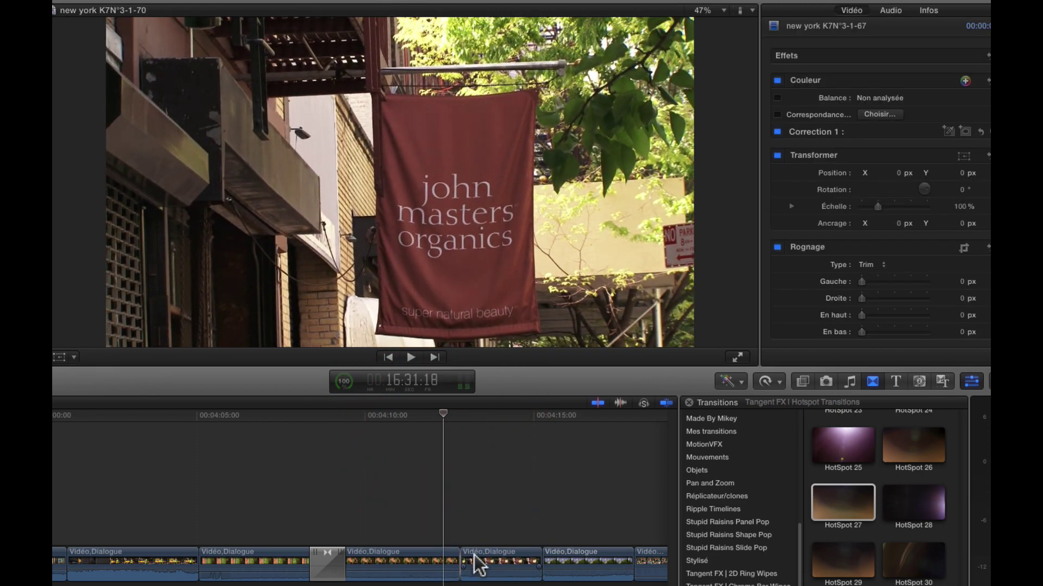
click(326, 559)
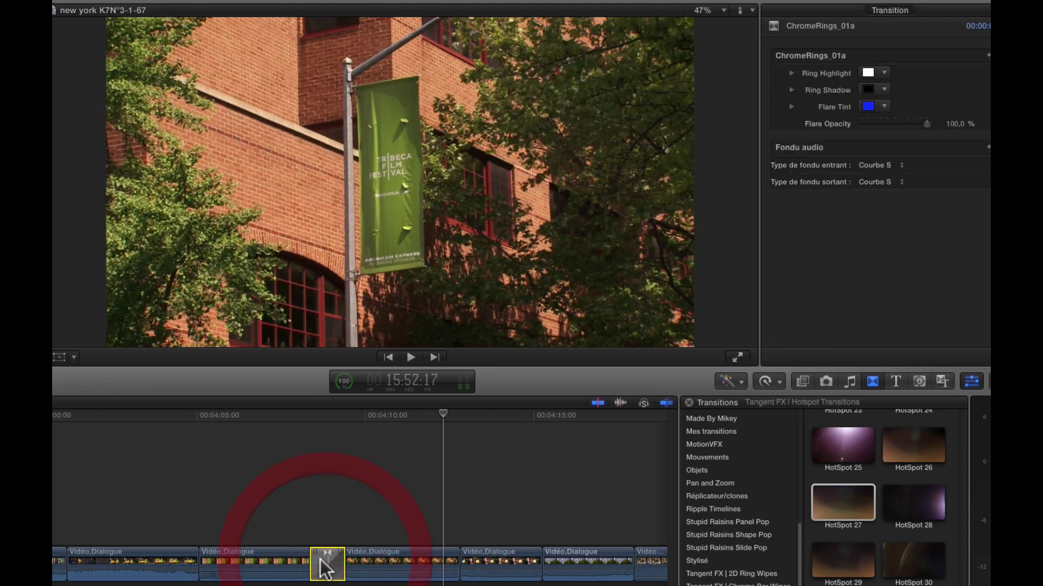
key(Delete)
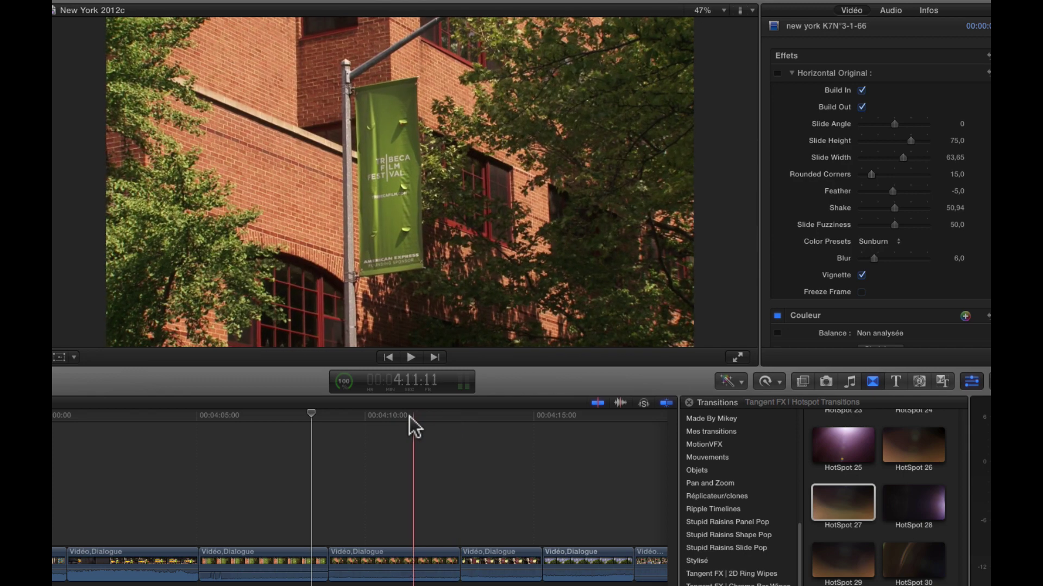
Connect the HotSpot 20 generator from the Tangent FX | HotSpots category above the wide Tribeca banner clip
click(390, 562)
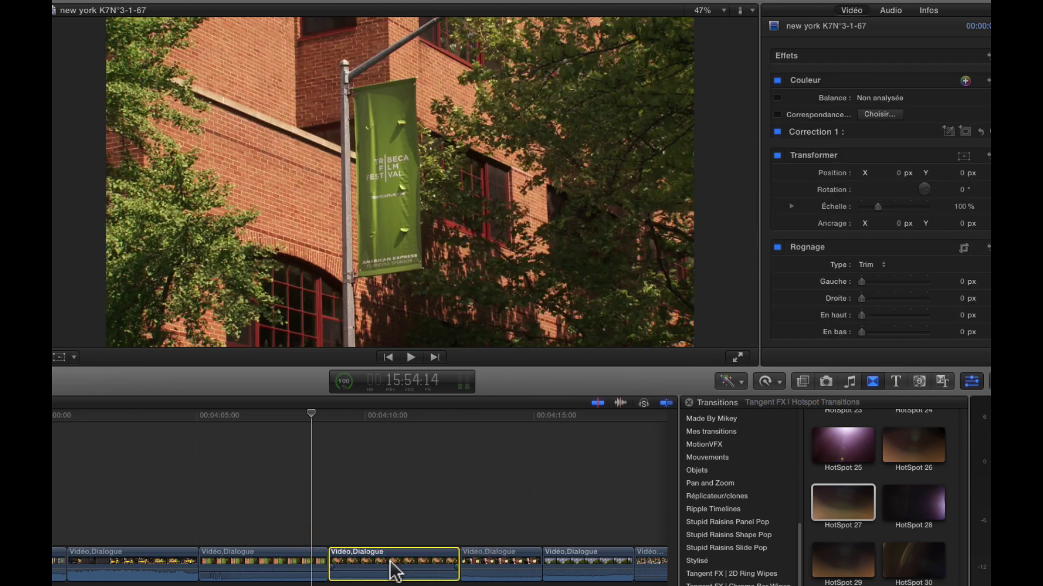
drag(390, 561, 390, 560)
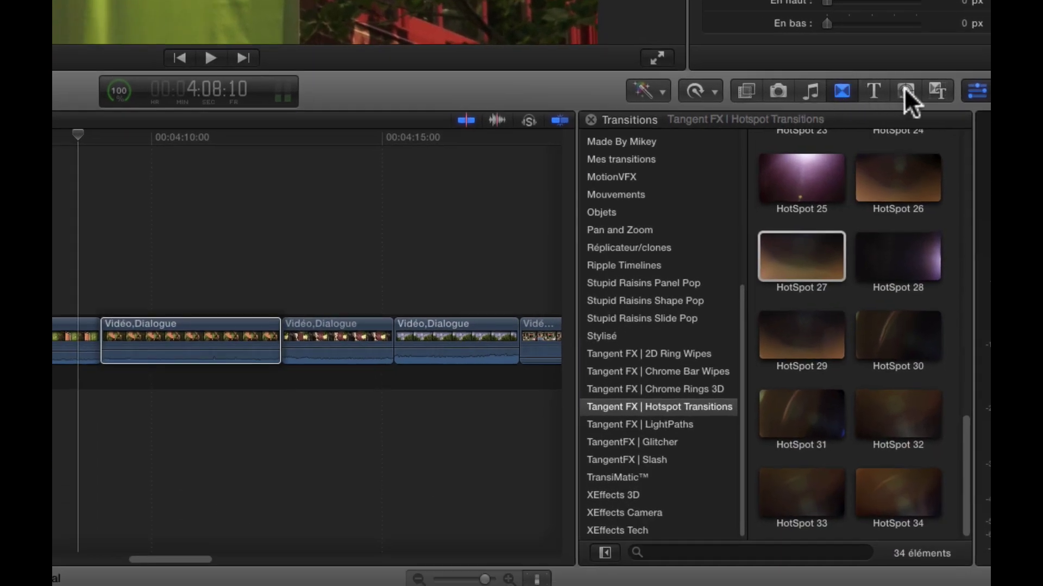
click(904, 88)
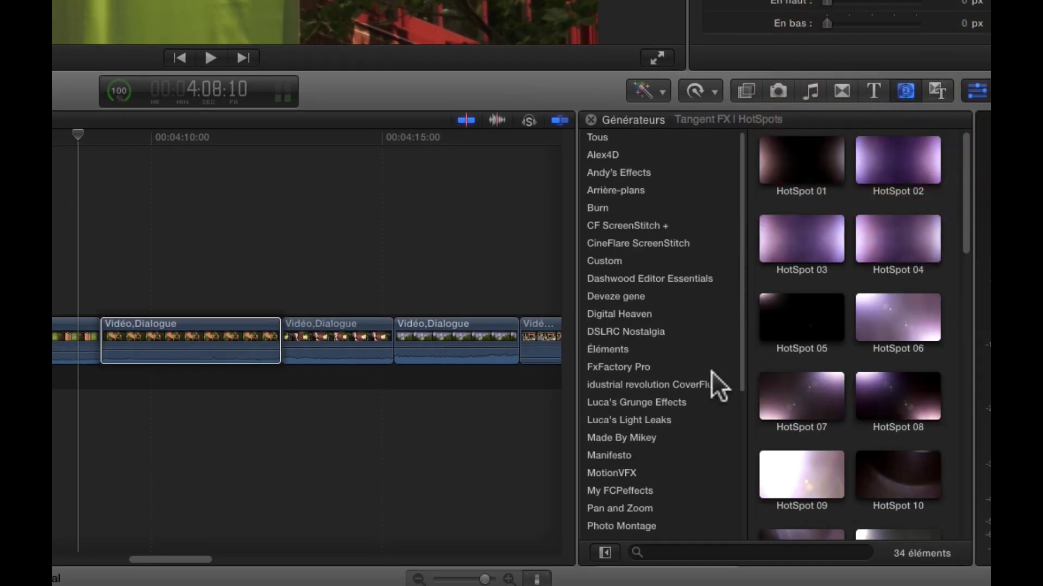
scroll(701, 380, down, 5)
click(618, 477)
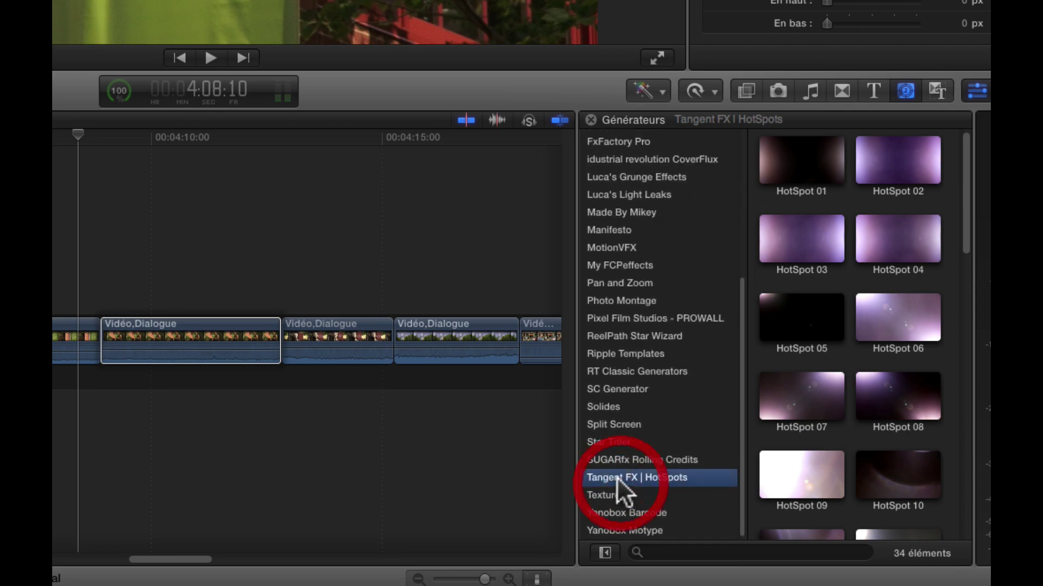
scroll(820, 380, down, 10)
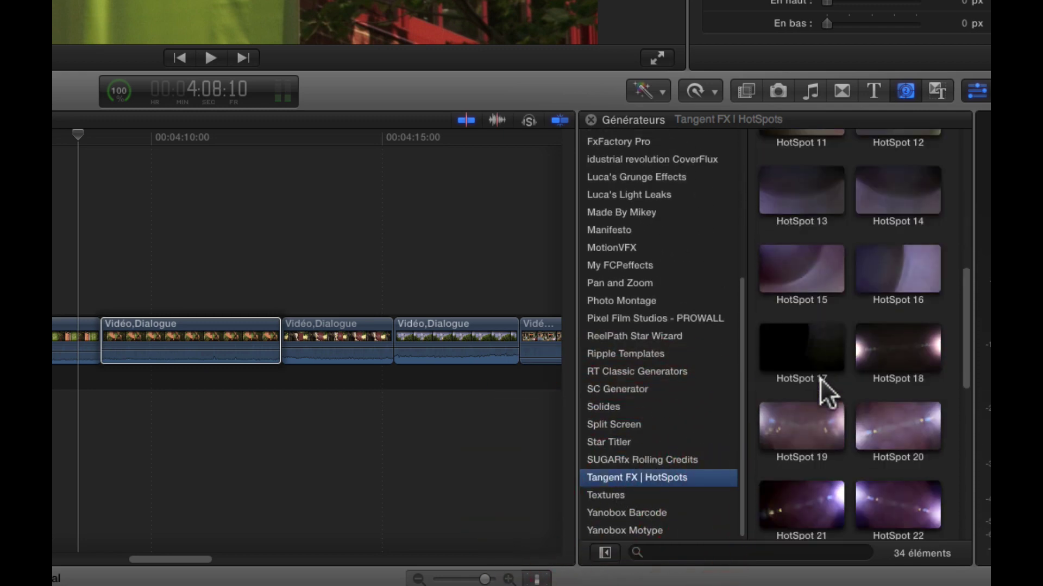
scroll(820, 380, down, 2)
click(905, 332)
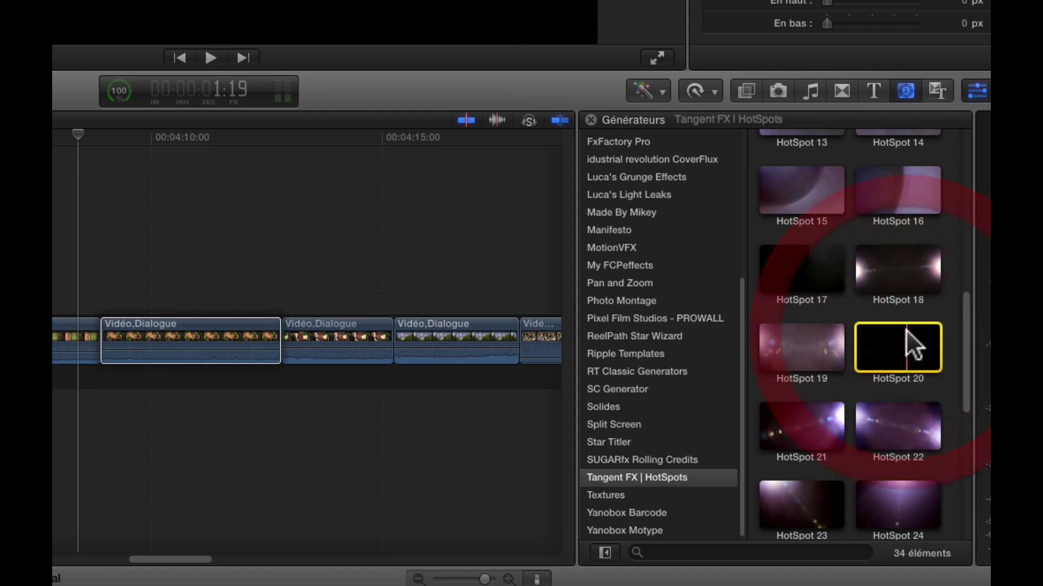
key(q)
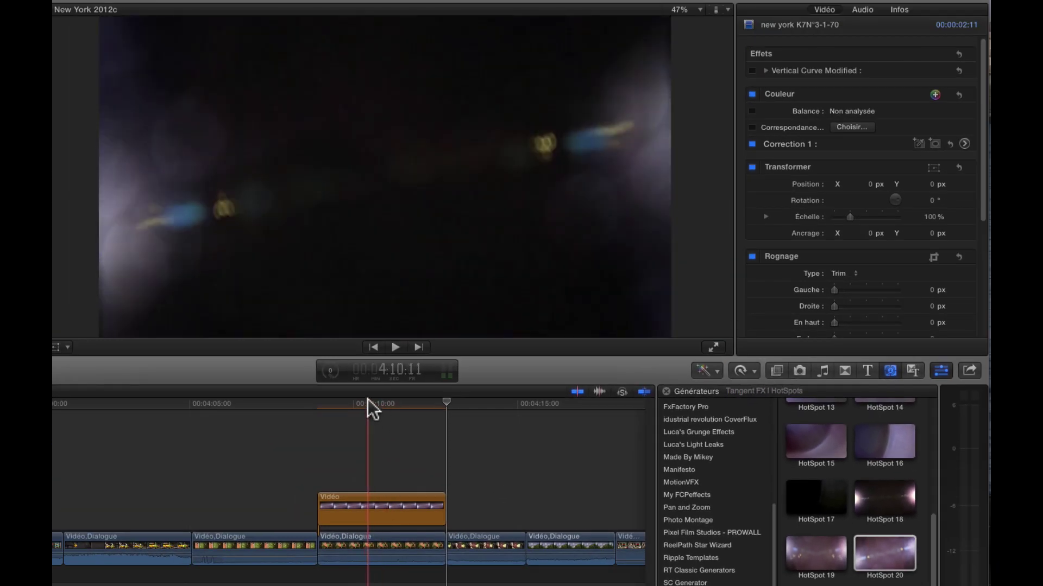
Place the playhead at 4:10:11 and set the HotSpot 20 generator's Mode de fusion to Superposition, the option following Éclaircissement
click(367, 405)
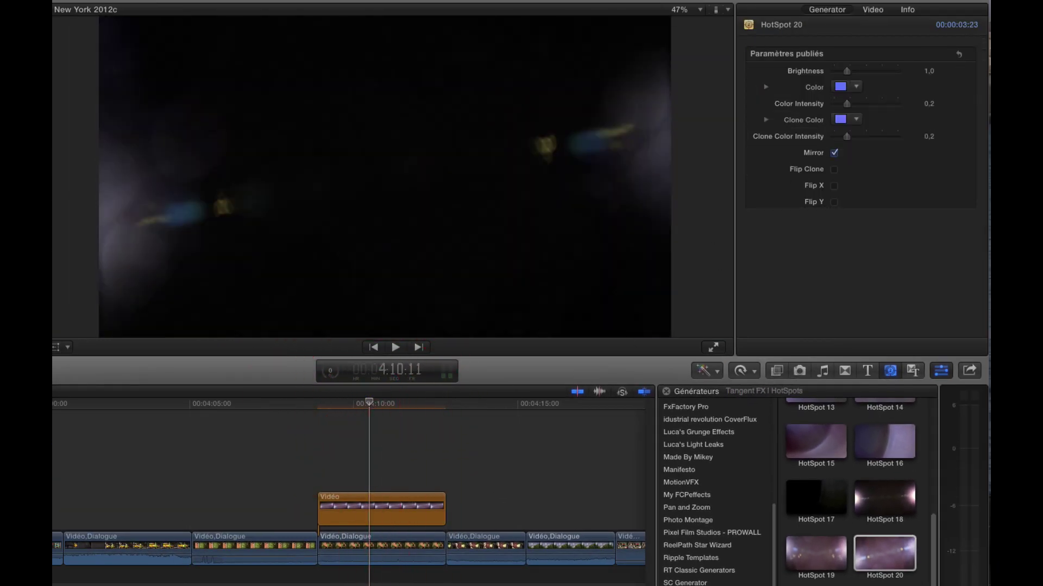
click(873, 9)
click(845, 94)
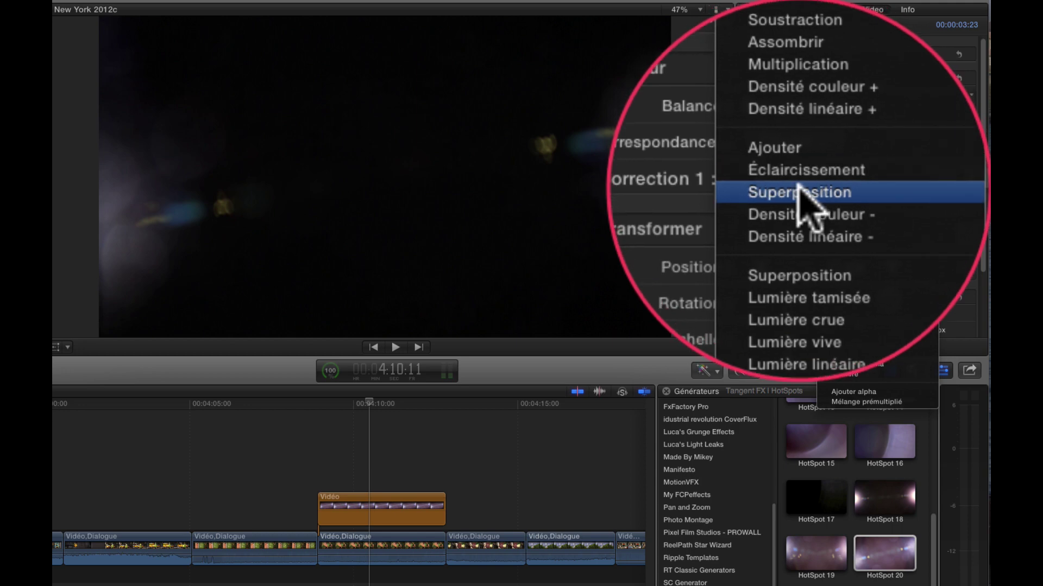
click(799, 191)
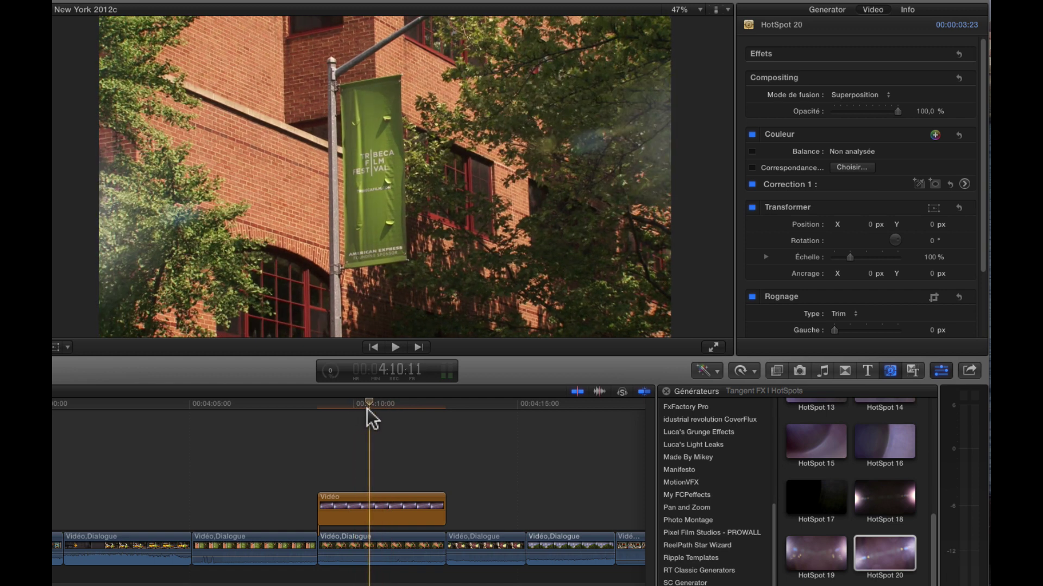
With the playhead at 4:10:07, set the HotSpot 20 generator's Mode de fusion to Éclaircissement and its Opacité to 81 %
click(362, 409)
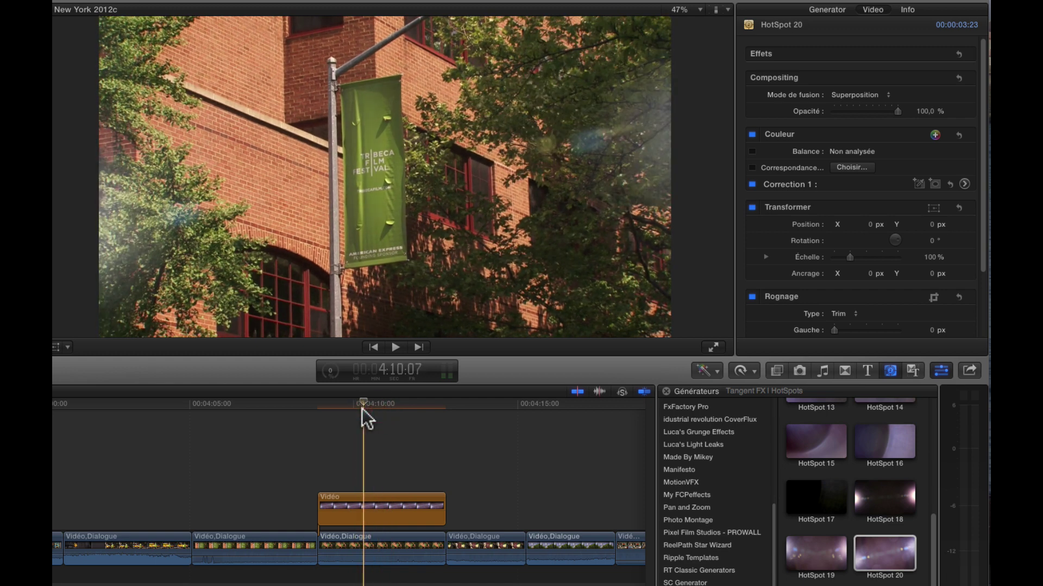
click(887, 95)
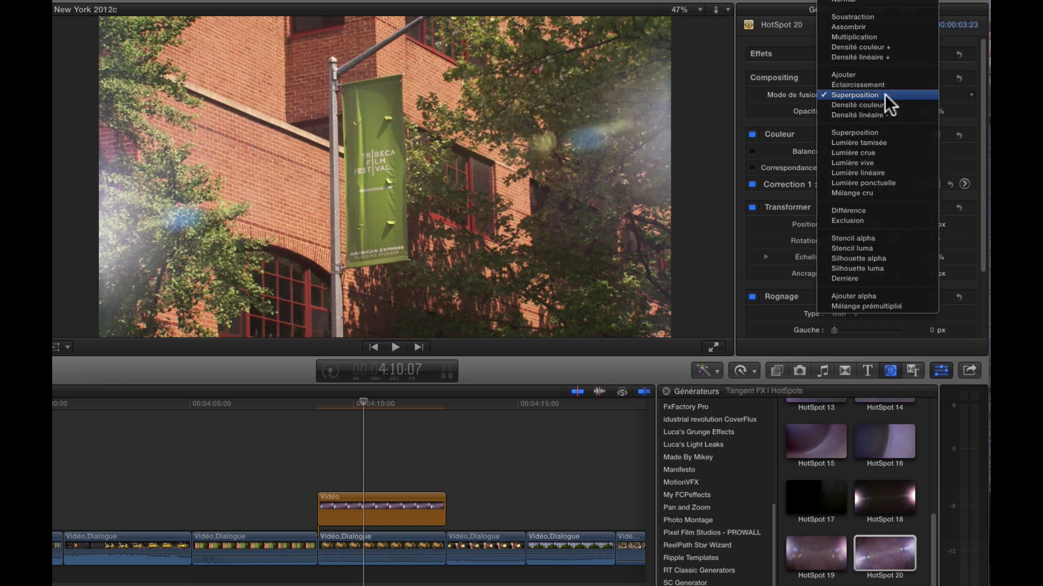
click(885, 86)
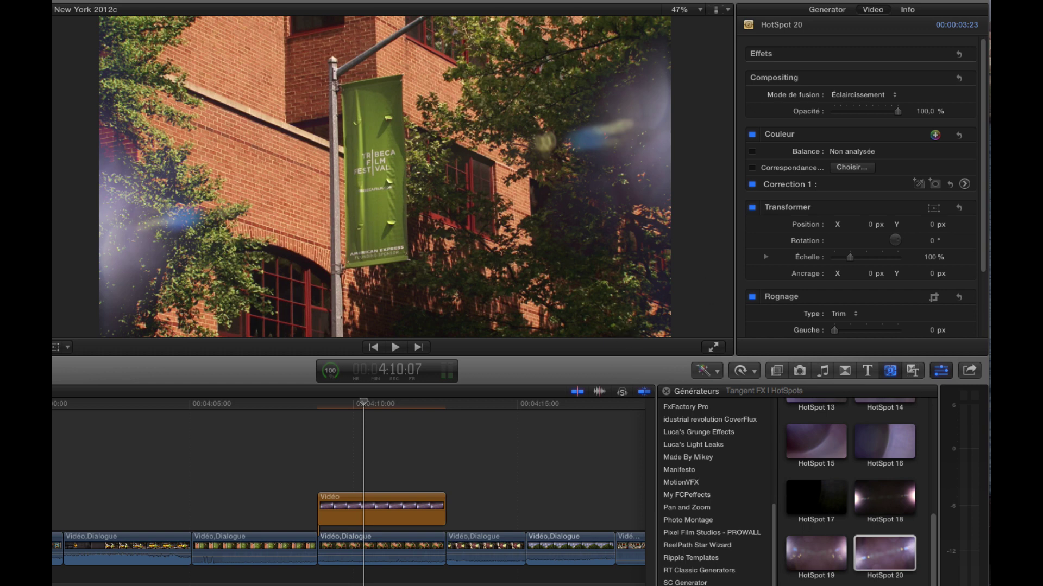
mouse_move(897, 111)
mouse_down()
mouse_move(841, 114)
mouse_move(883, 107)
mouse_up()
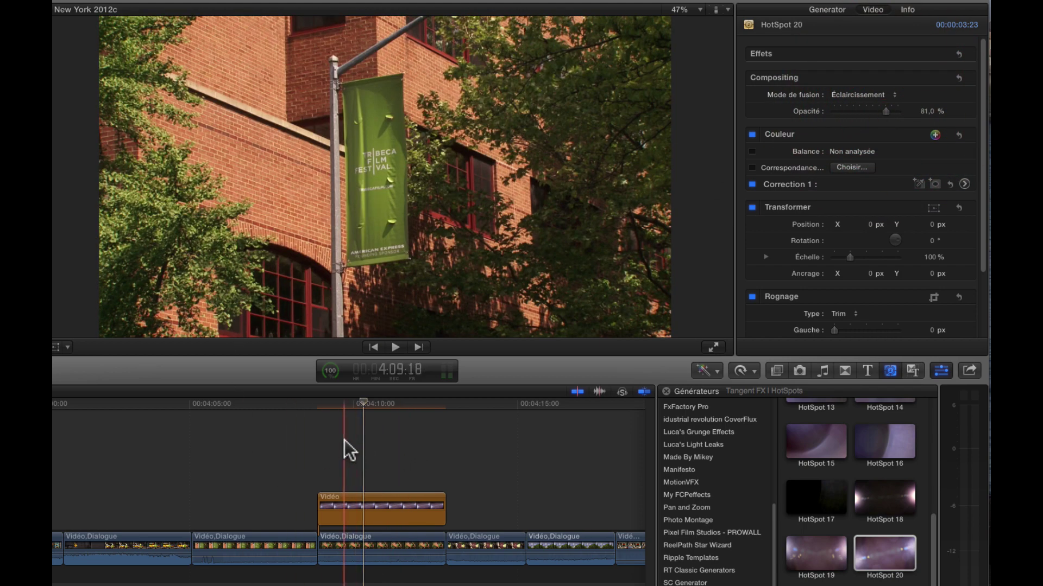
Play the HotSpot 20 overlay from near its start, and start looped playback around the playhead at 4:10:23
click(324, 441)
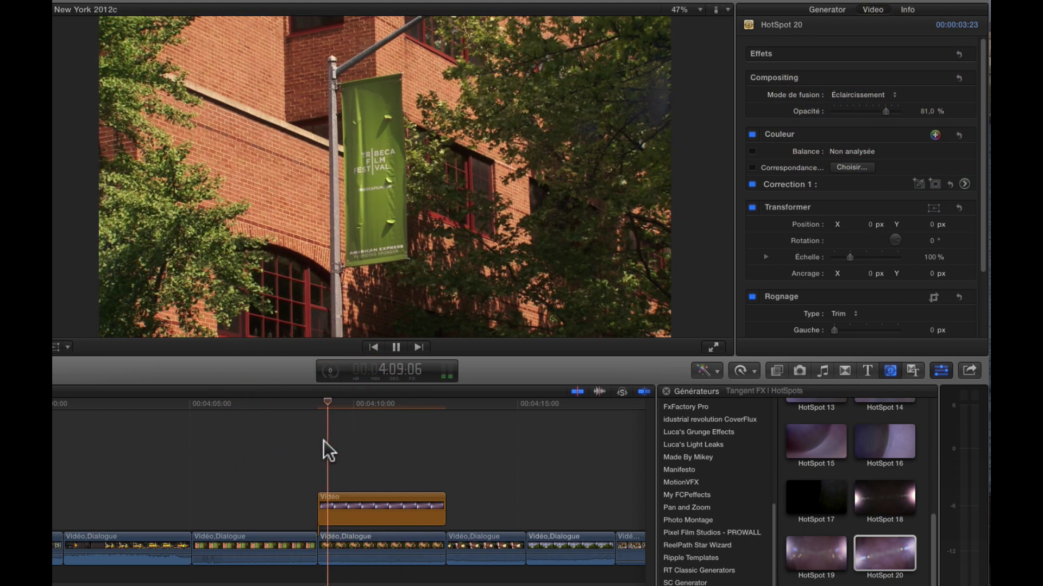
key(space)
key(space)
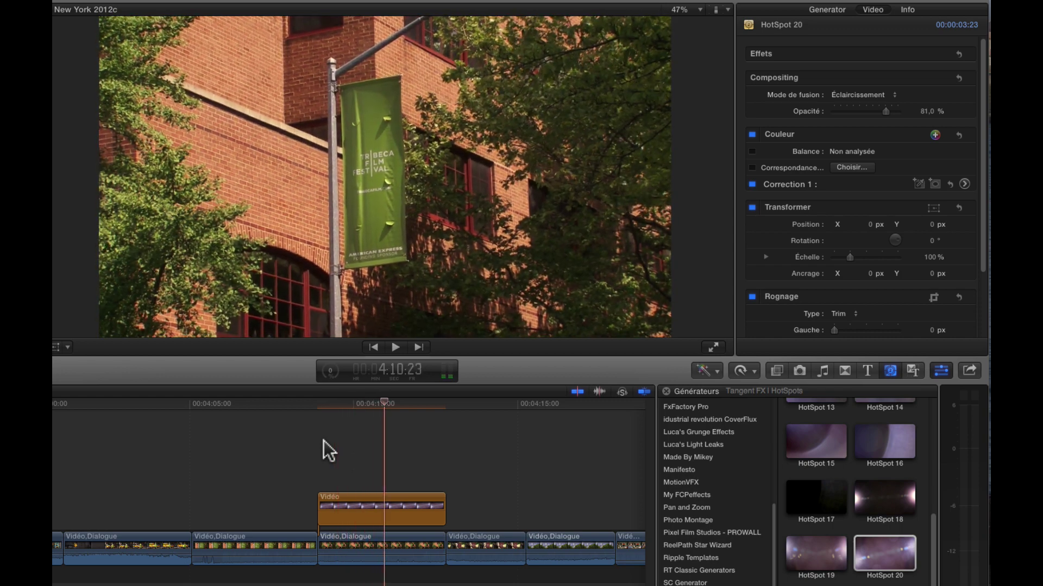
click(402, 506)
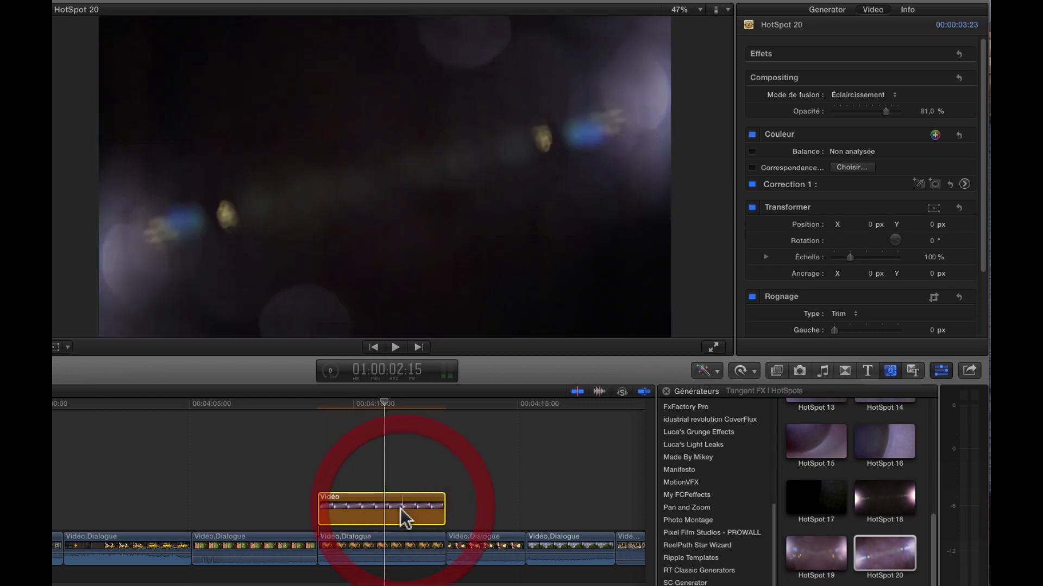
click(384, 543)
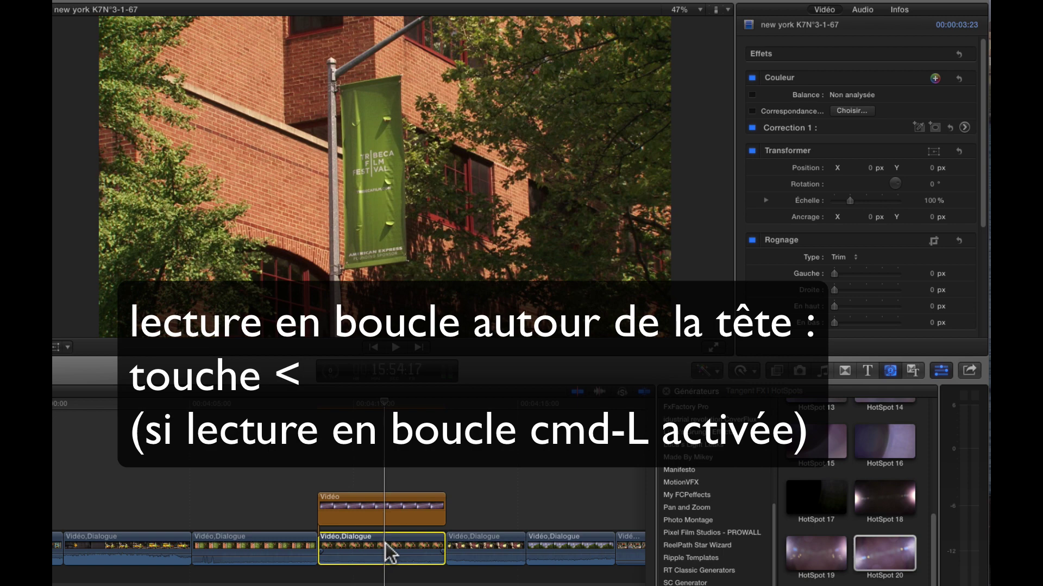
key(less)
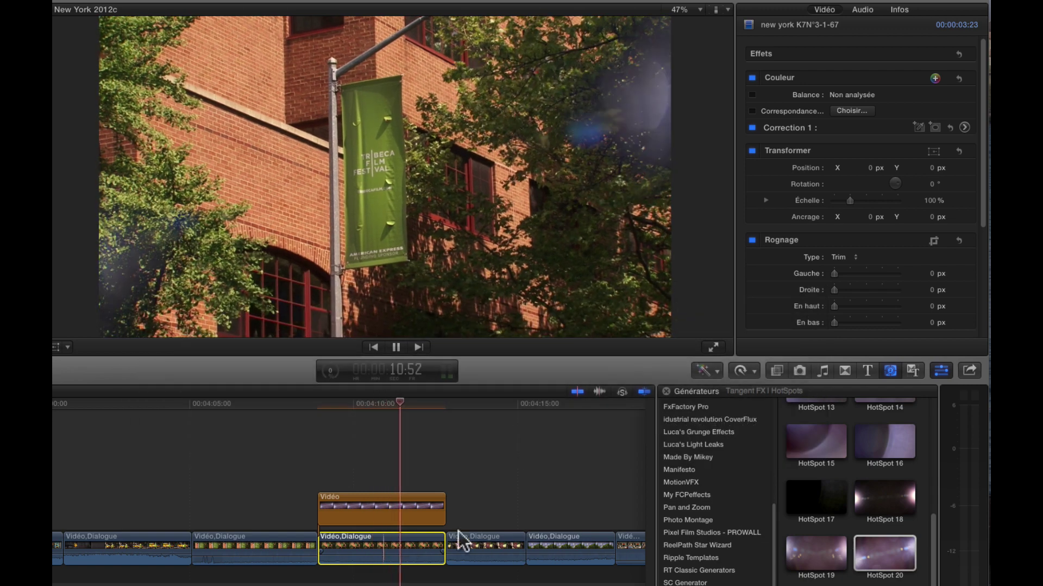
Select the HotSpot 20 generator in the timeline and set its published Brightness parameter to 2,74
click(400, 501)
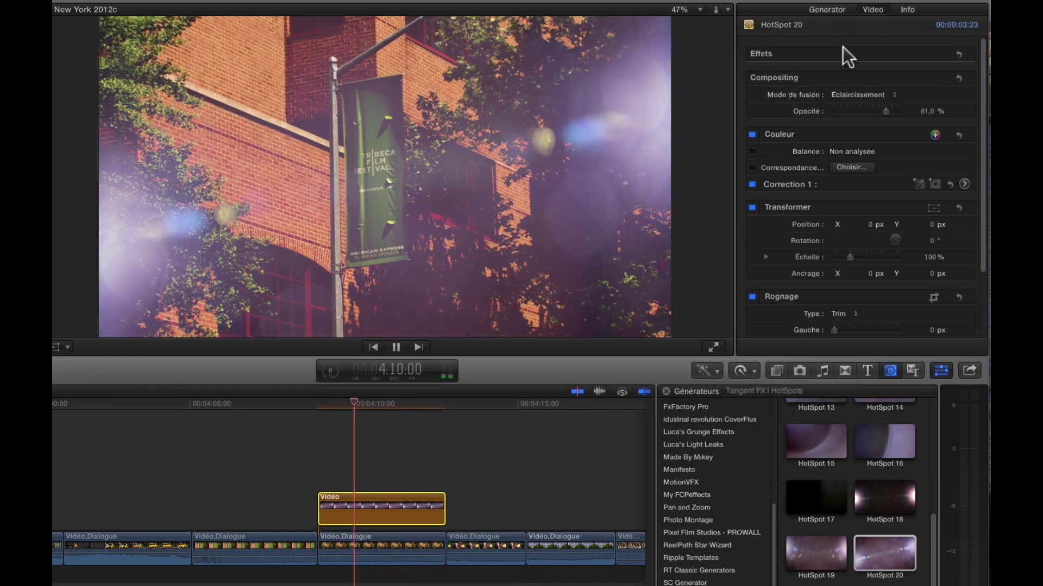
click(831, 7)
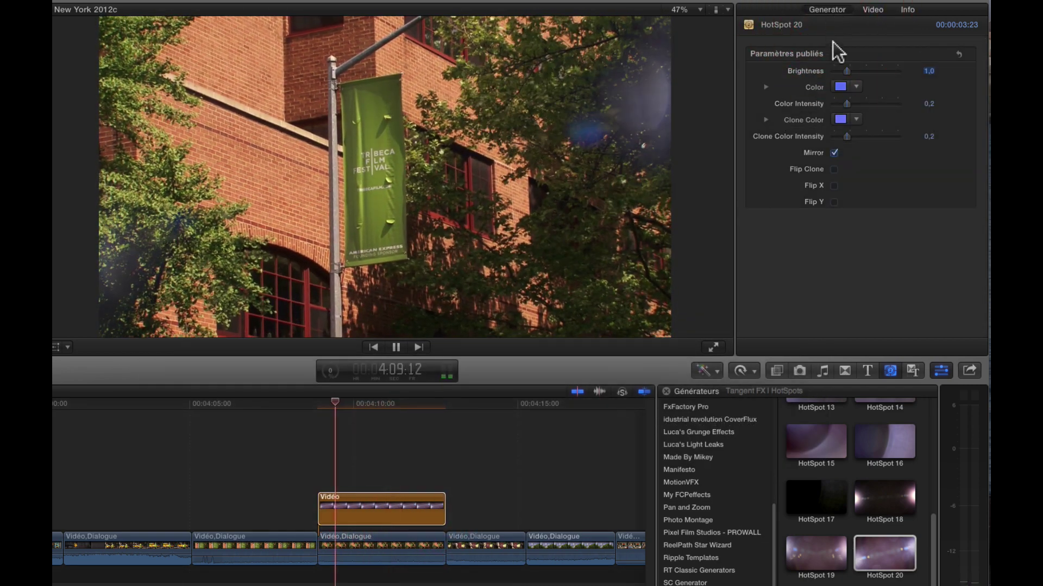
drag(847, 71, 877, 71)
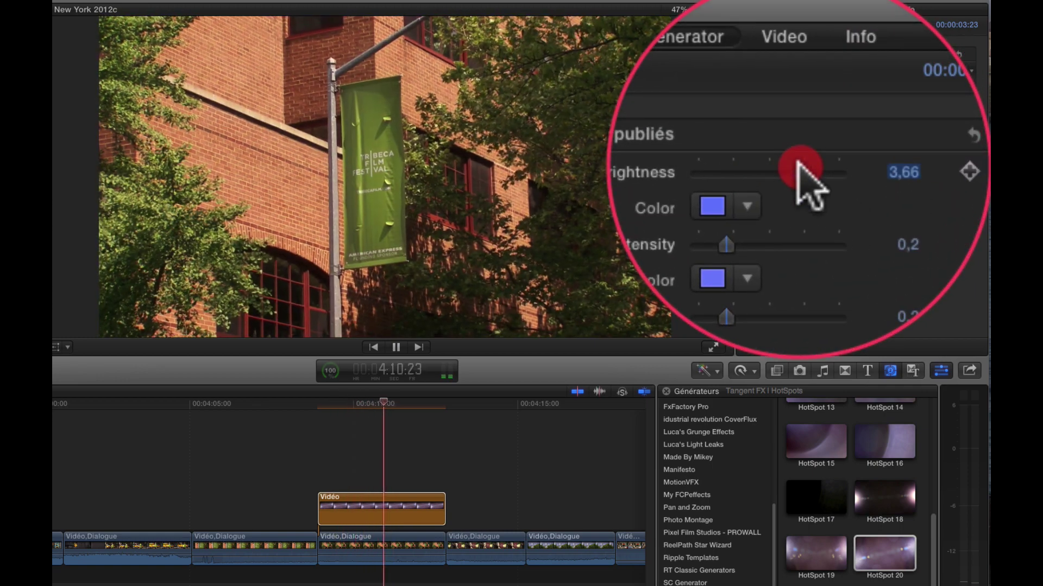
drag(877, 70, 868, 72)
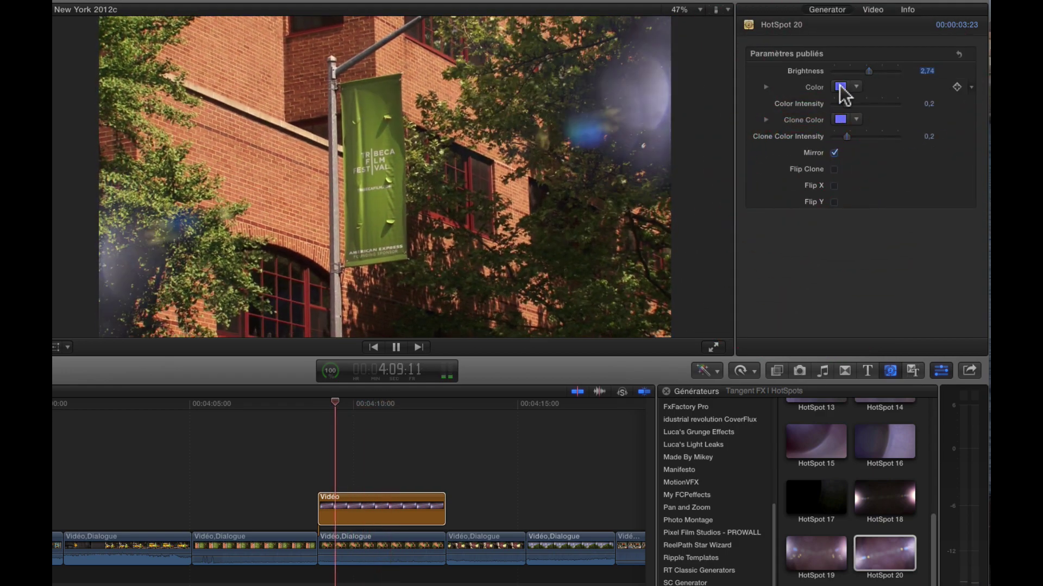
Set the generator's Color to yellow with an intensity of 0,12, and its Clone Color to red with an intensity of 0,34
click(840, 87)
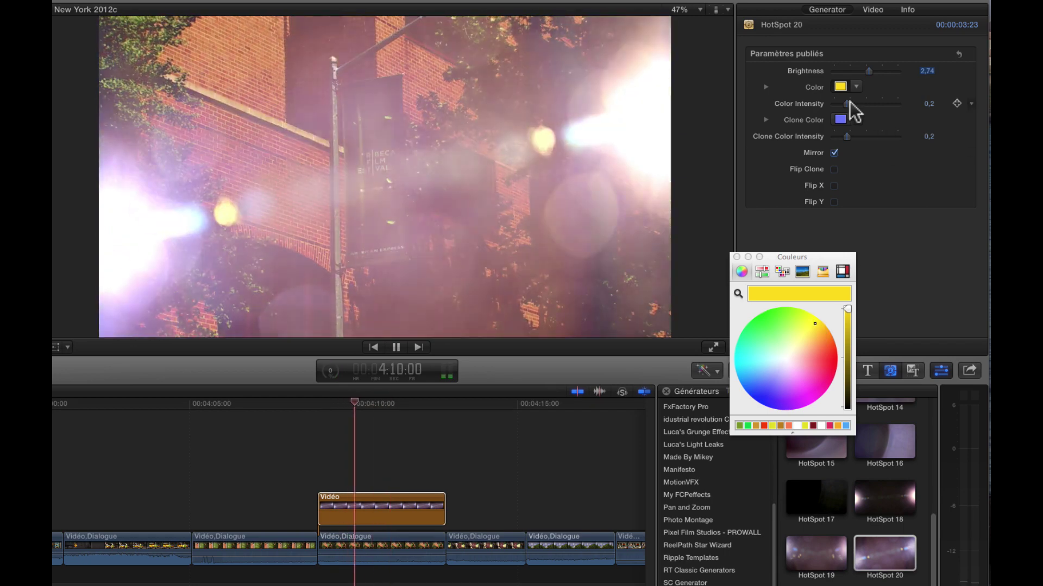
mouse_move(850, 103)
mouse_down()
mouse_move(886, 104)
mouse_move(840, 103)
mouse_up()
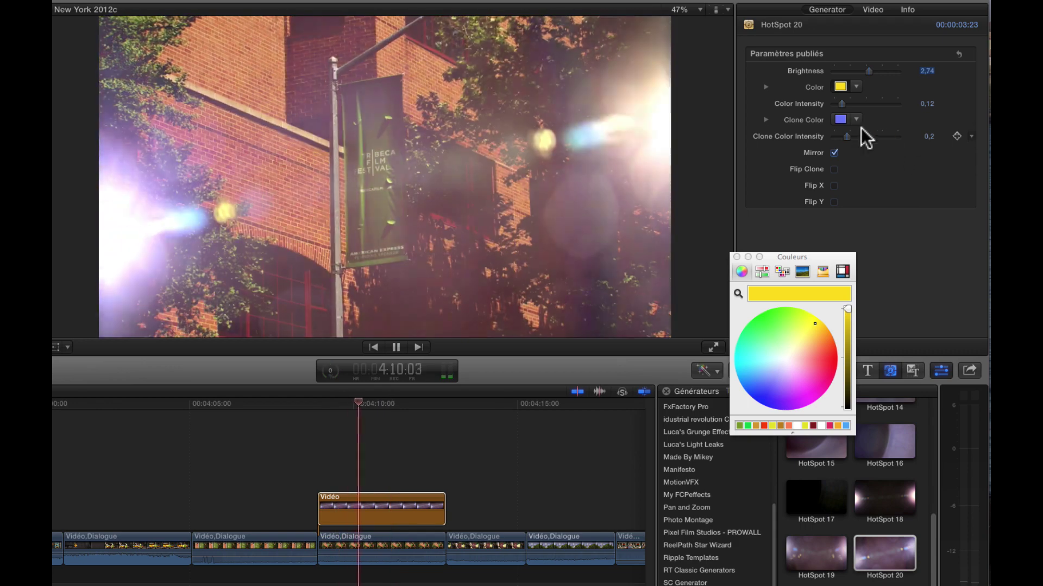
click(841, 120)
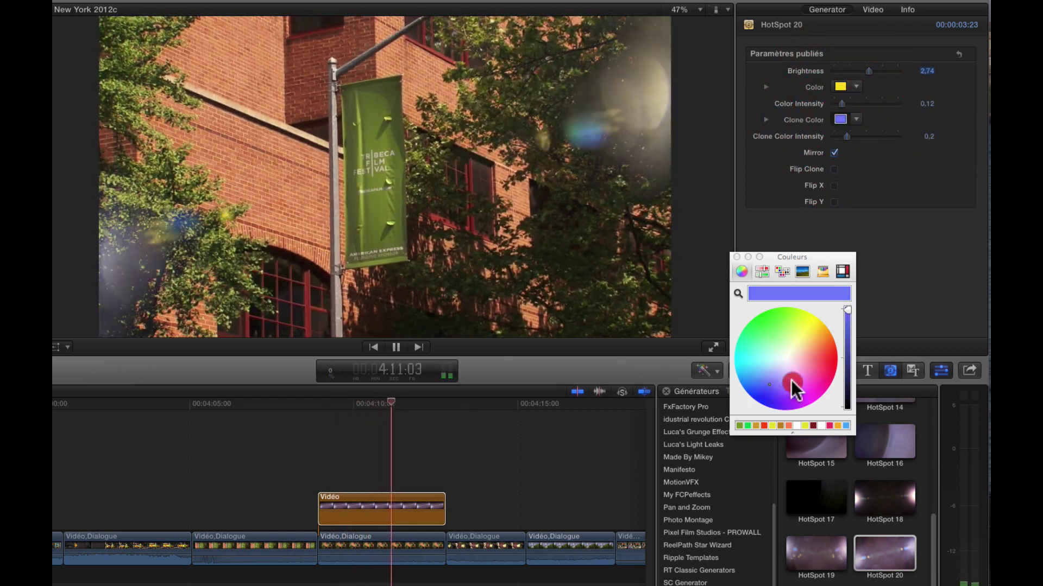
drag(793, 382, 834, 359)
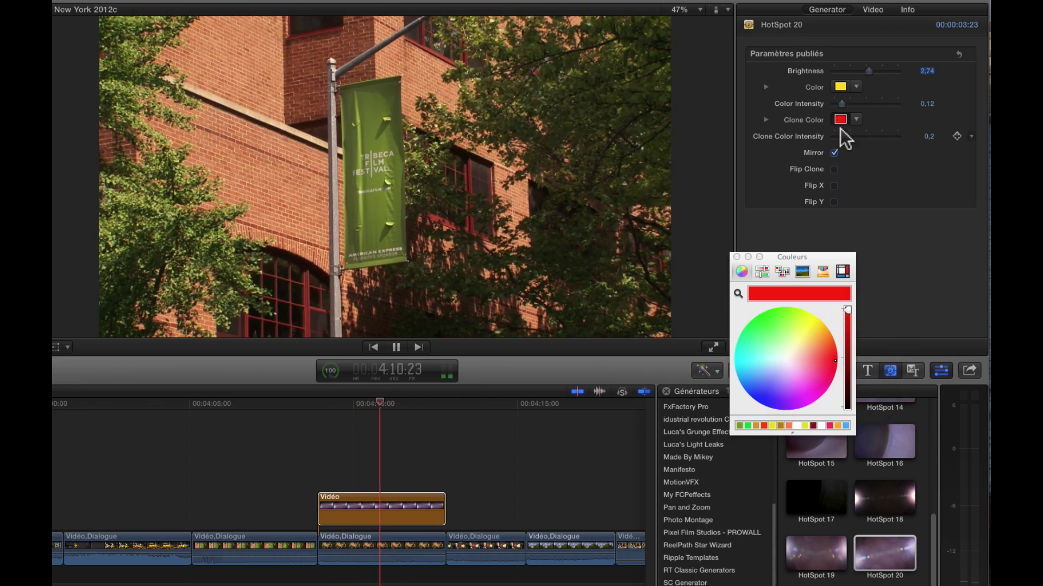
click(876, 136)
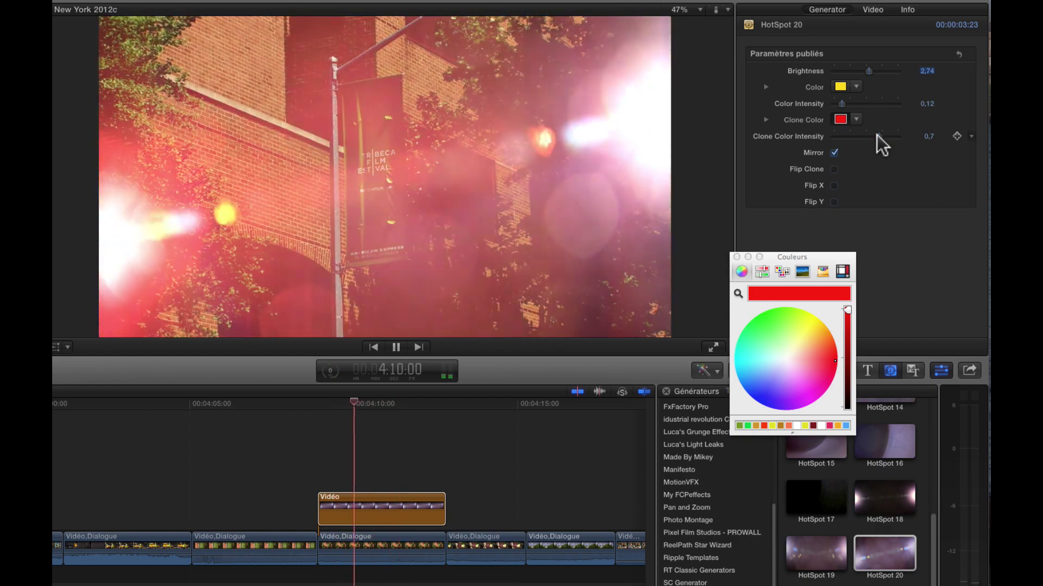
drag(877, 136, 855, 137)
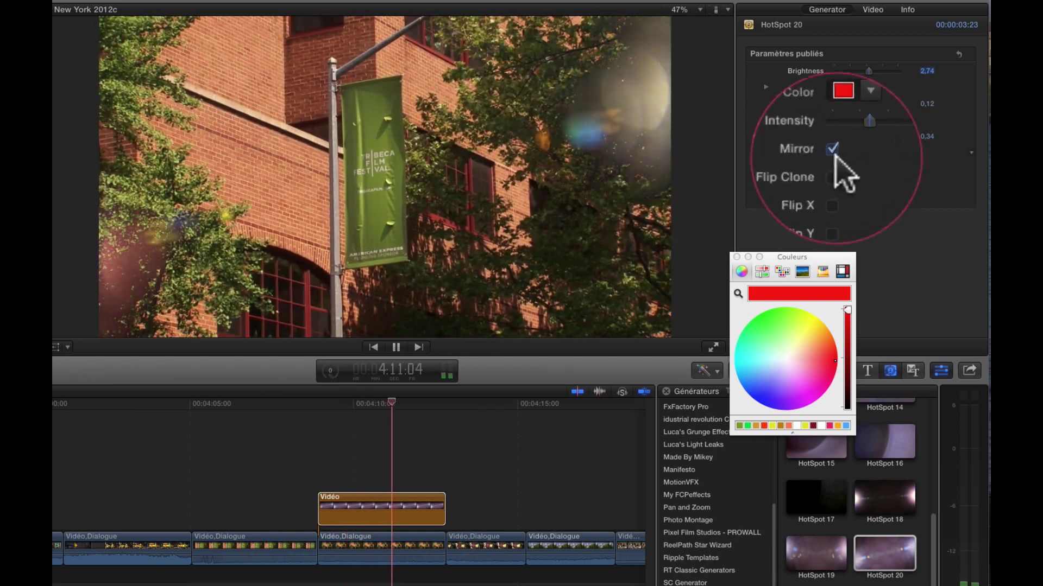
Switch Mirror off and back on, enable Flip Clone, Flip X and Flip Y for HotSpot 20, and stop the looped playback
click(834, 150)
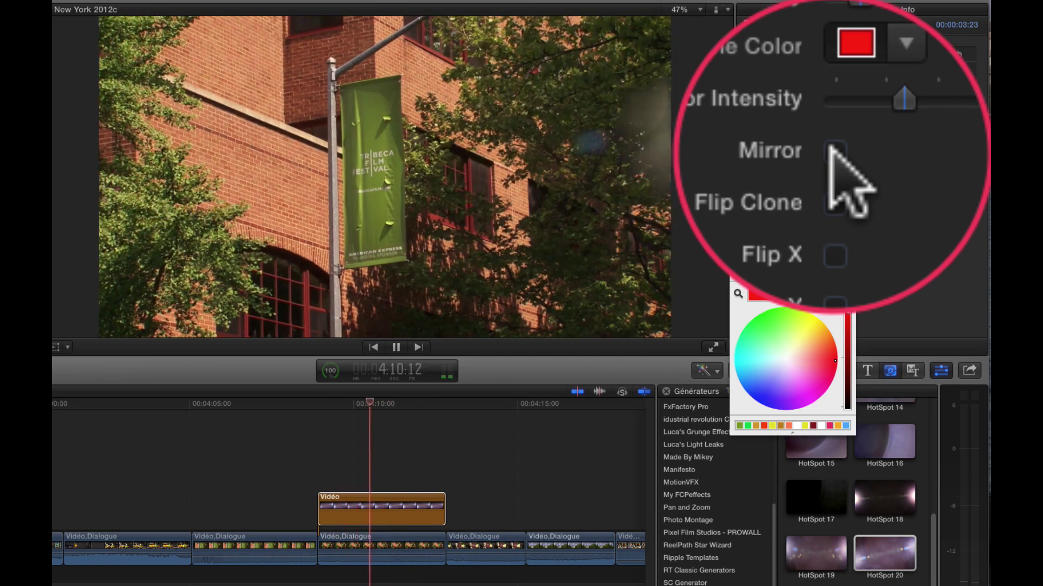
click(834, 152)
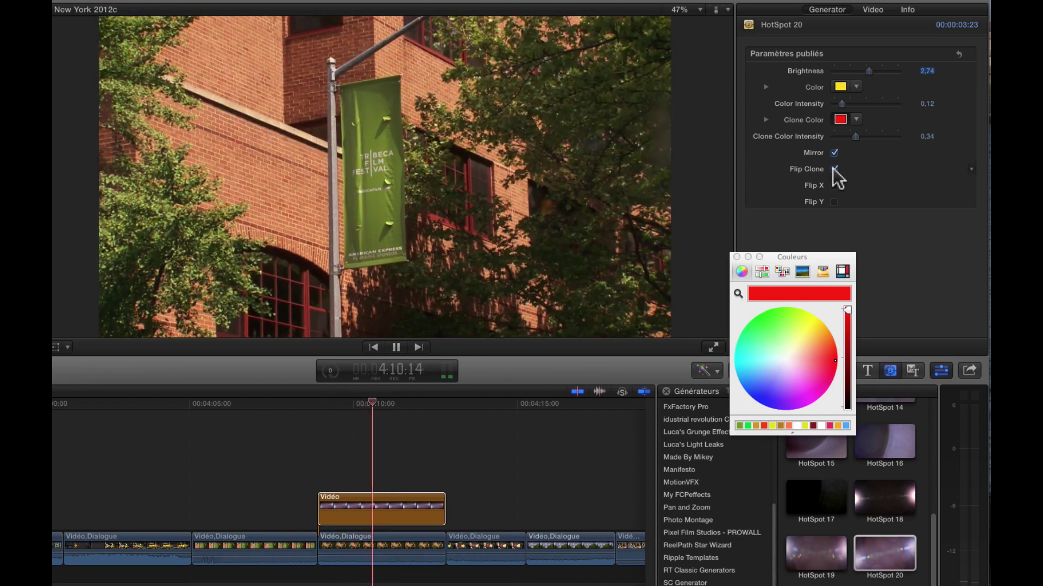
click(833, 185)
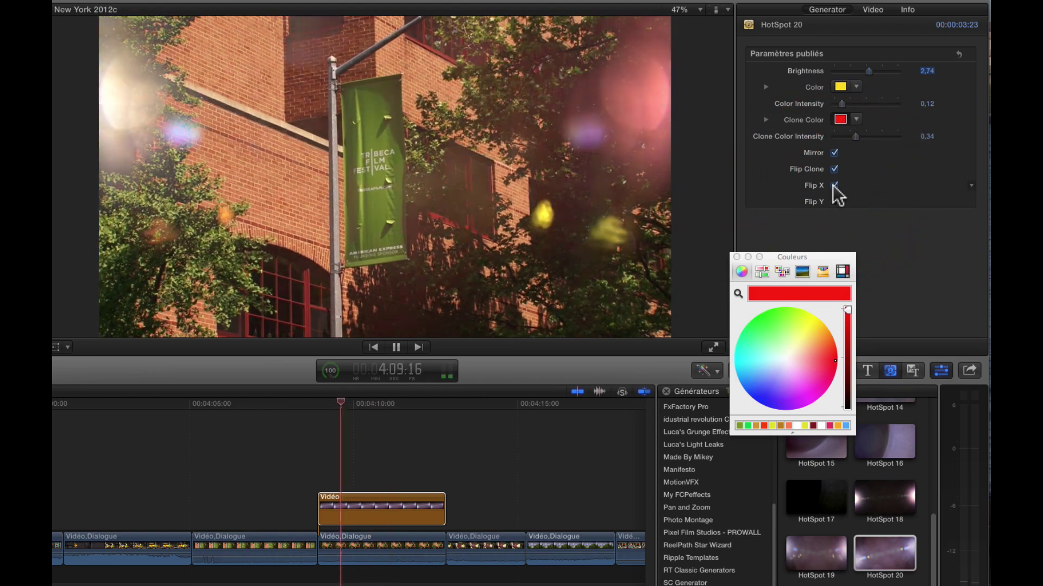
click(833, 201)
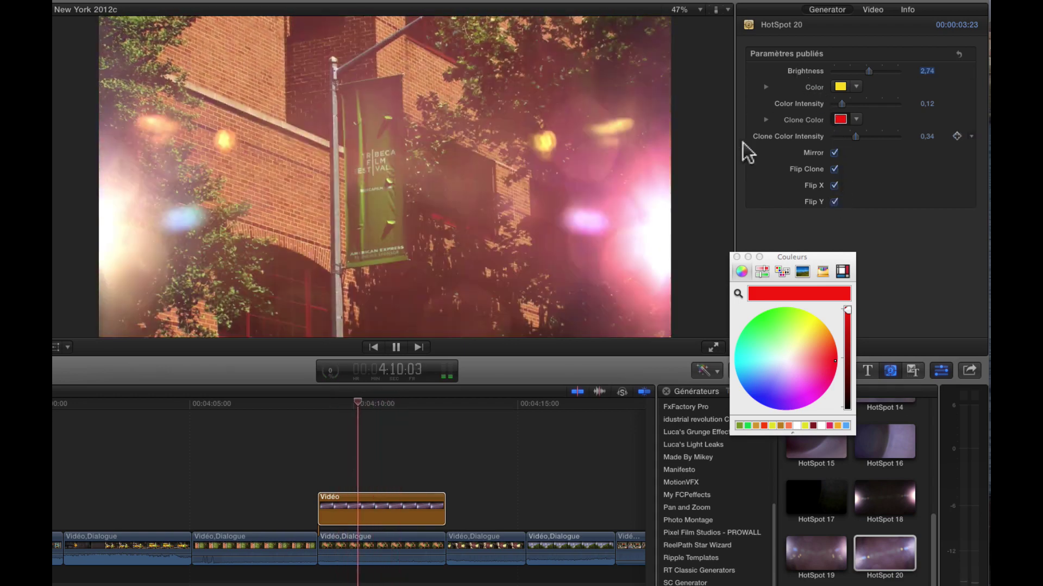
click(413, 502)
key(space)
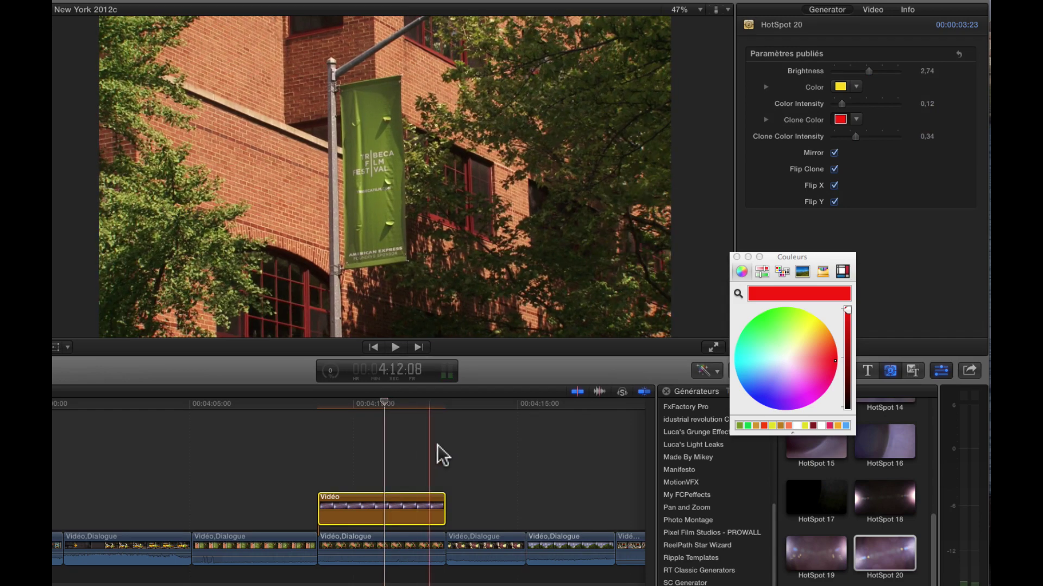
Browse the Tangent FX | HotSpots generators and the Tangent FX transition categories
scroll(439, 448, right, 1)
scroll(850, 488, down, 5)
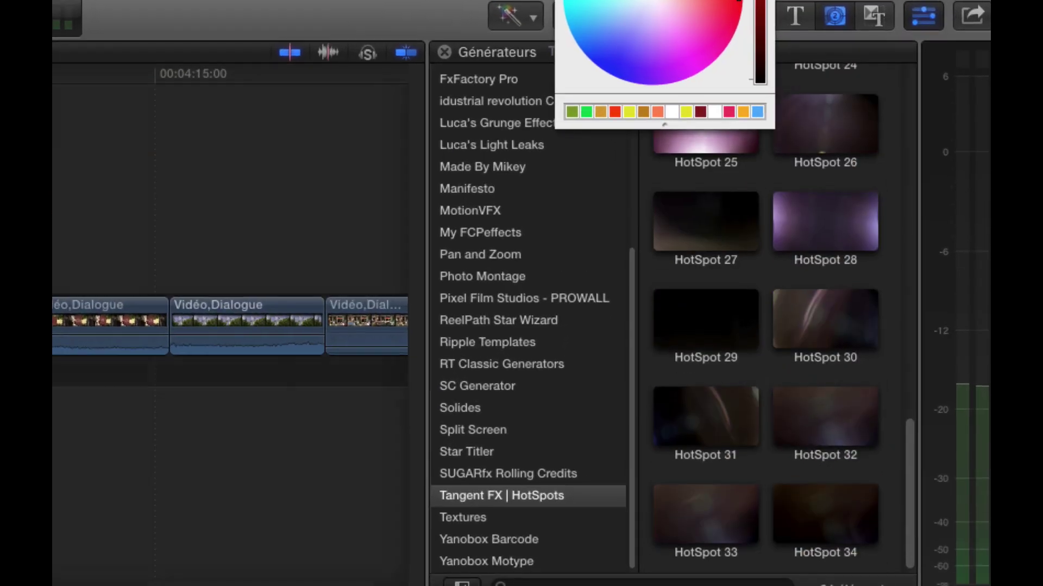
scroll(861, 384, up, 2)
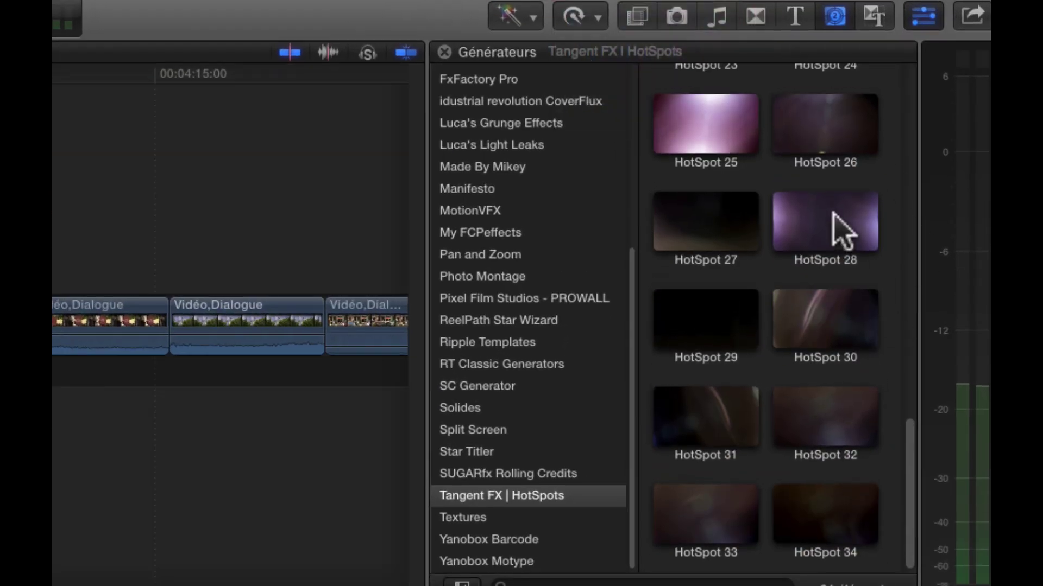
scroll(826, 288, up, 15)
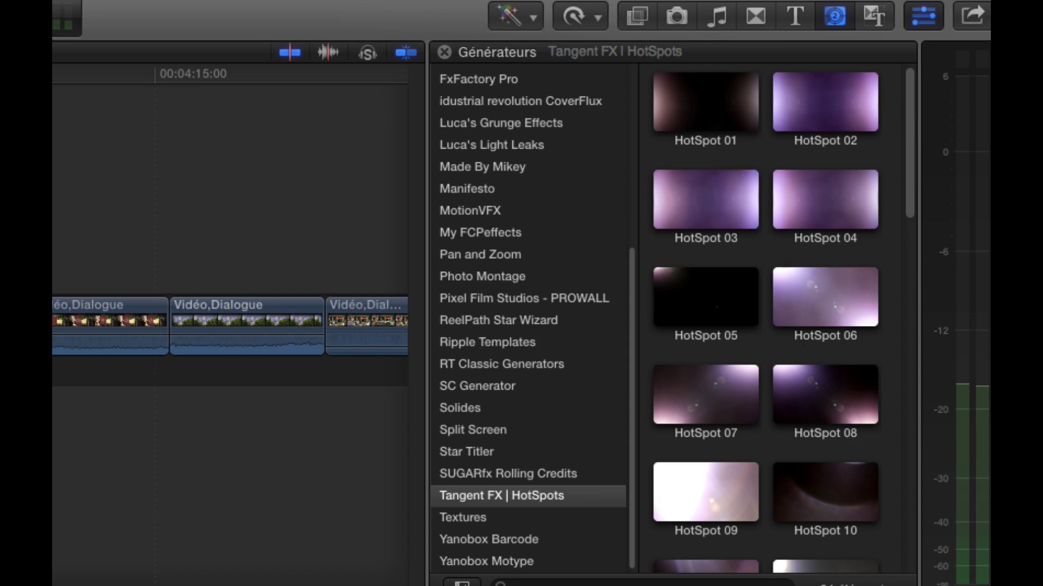
click(756, 17)
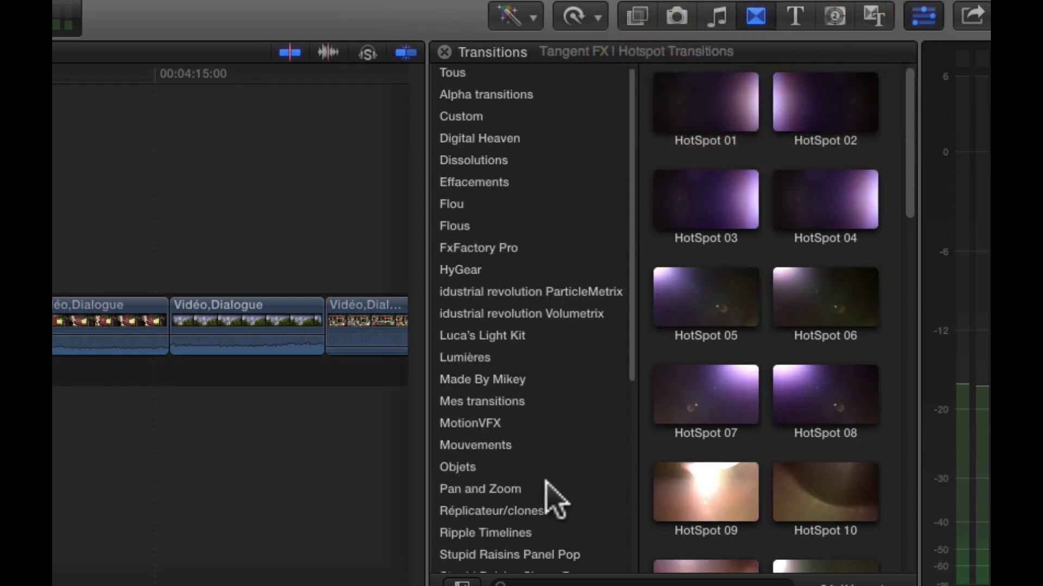
scroll(551, 497, down, 6)
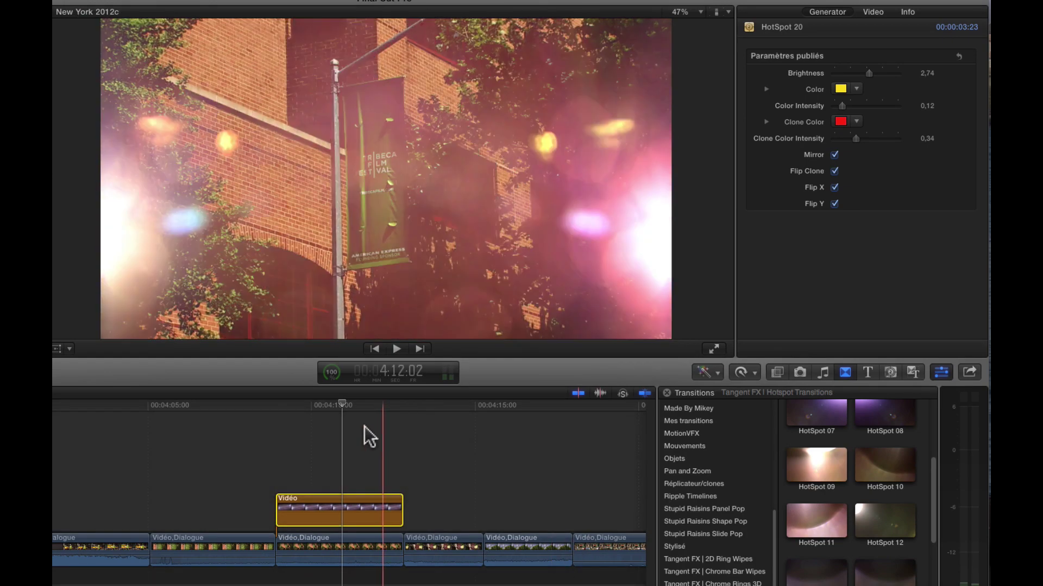
Place the playhead at 4:11:11 and set the HotSpot 20 generator's Échelle to 172 %
click(340, 405)
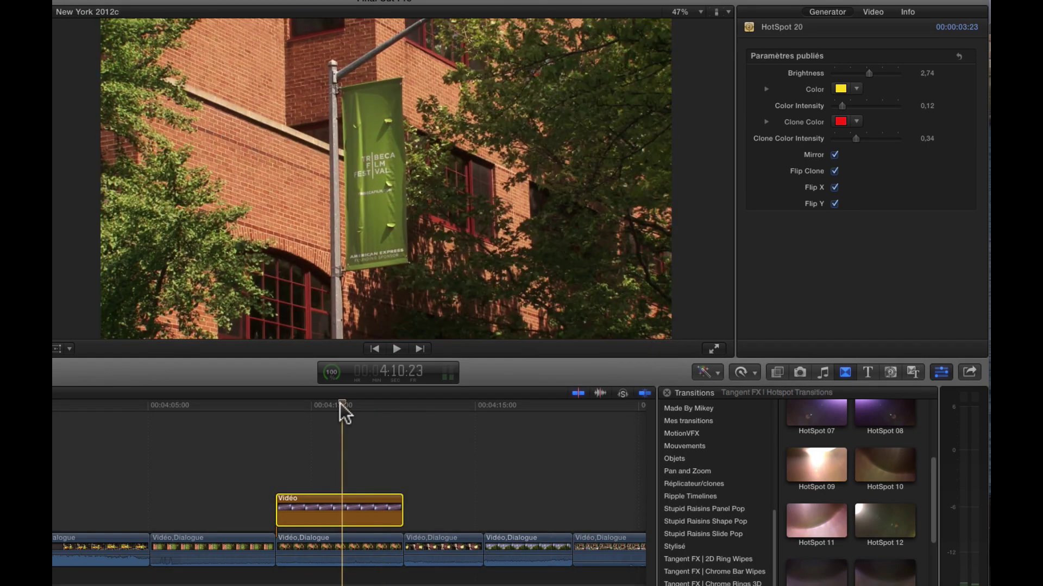
click(339, 405)
click(341, 505)
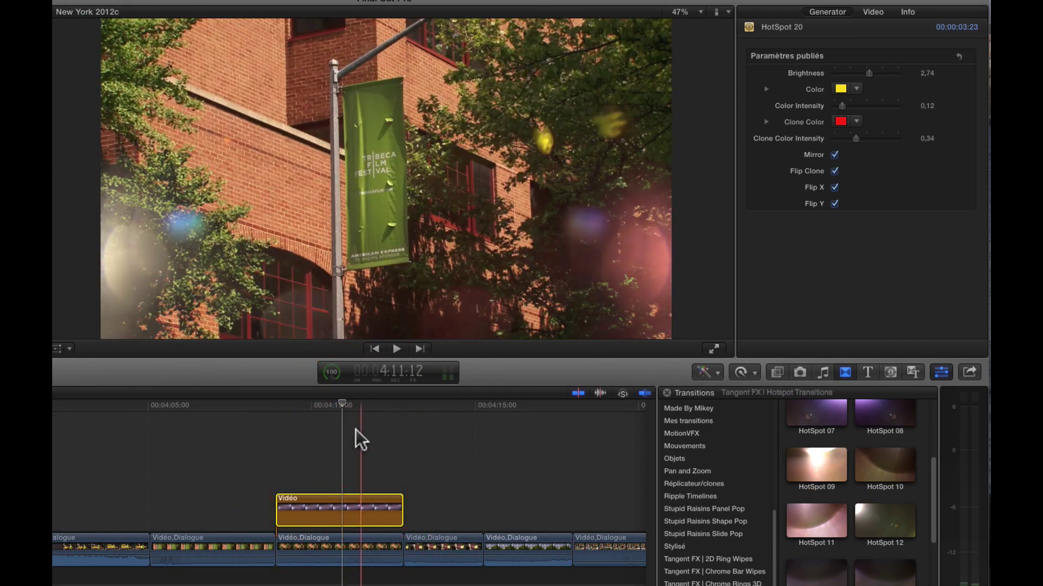
click(333, 400)
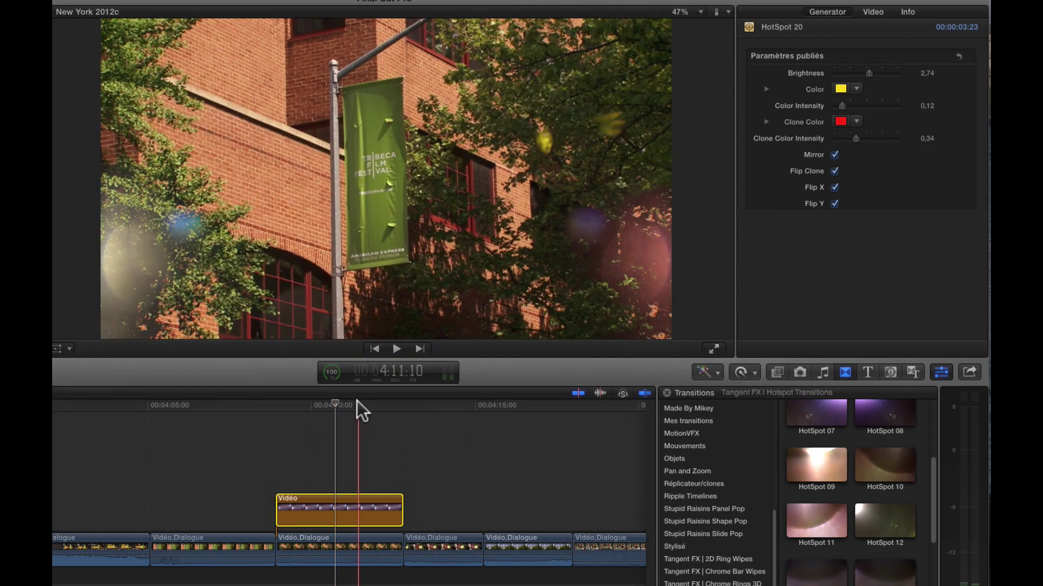
click(358, 402)
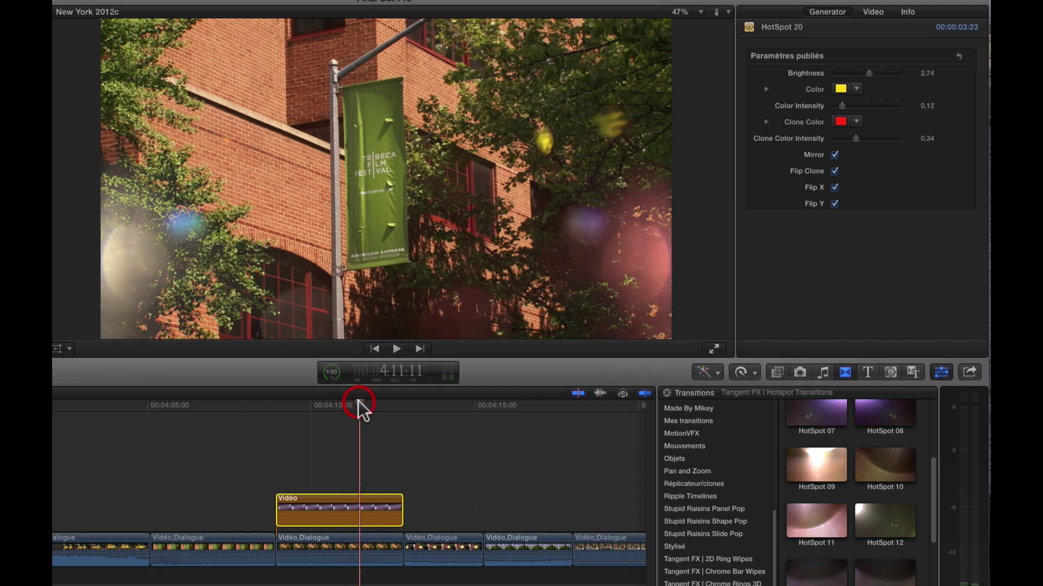
click(875, 15)
scroll(867, 235, down, 1)
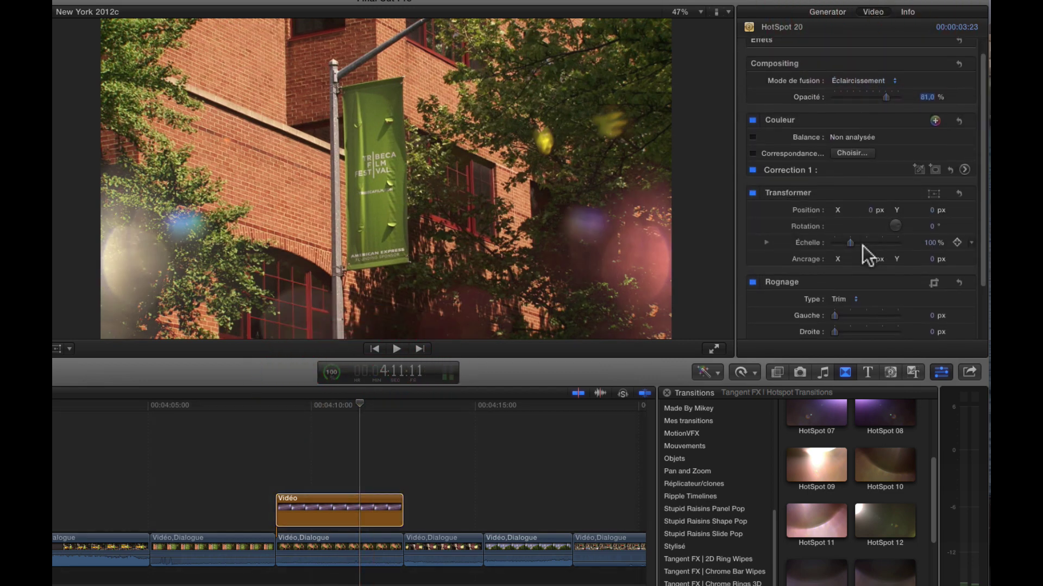
drag(850, 242, 862, 239)
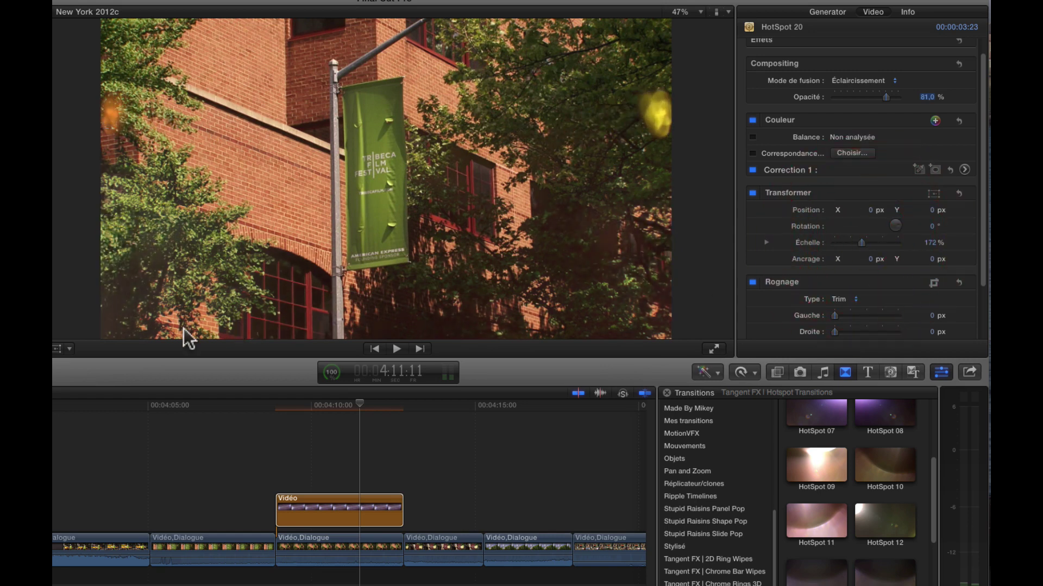
Move the HotSpot 20 overlay to position X 490,3 px, Y 397,5 px and play the clip from its start
click(57, 349)
drag(454, 291, 604, 158)
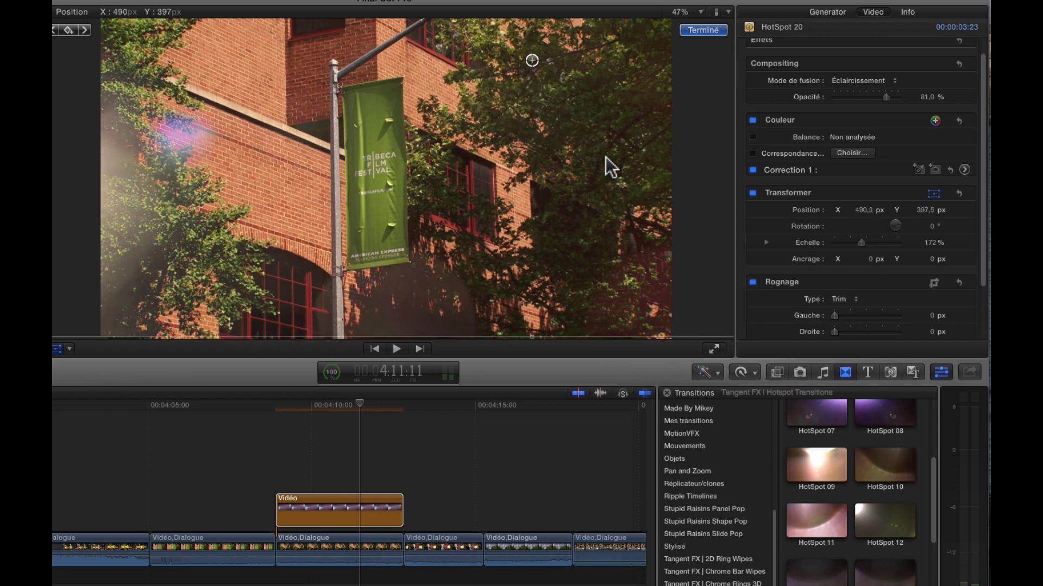
click(708, 32)
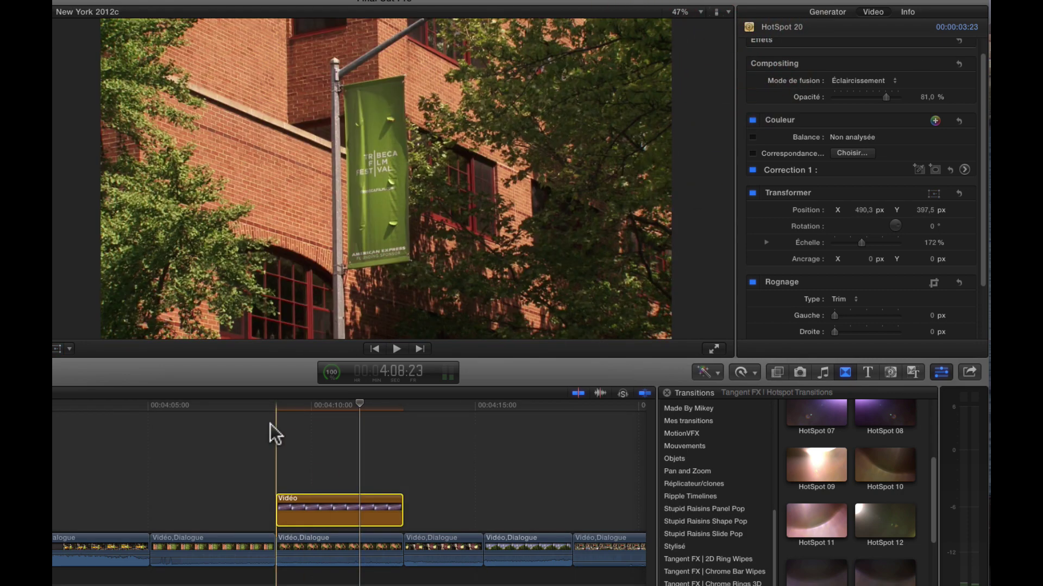
key(space)
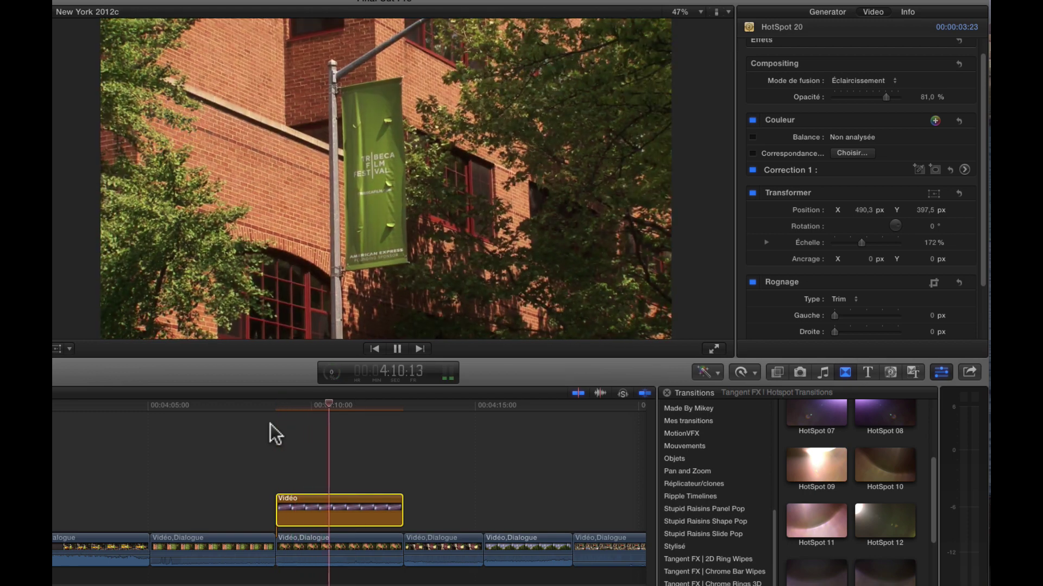
key(space)
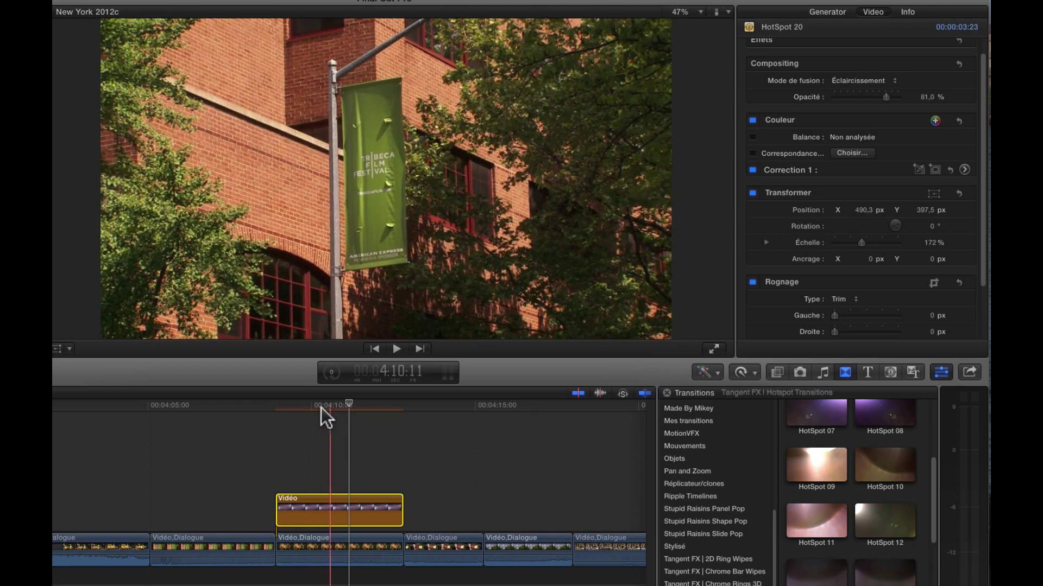
At 4:09:19, set HotSpot 20 to 204 % scale, -26,0° rotation and position X 90,8 px, Y 142,1 px, and play the result
scroll(338, 410, left, 3)
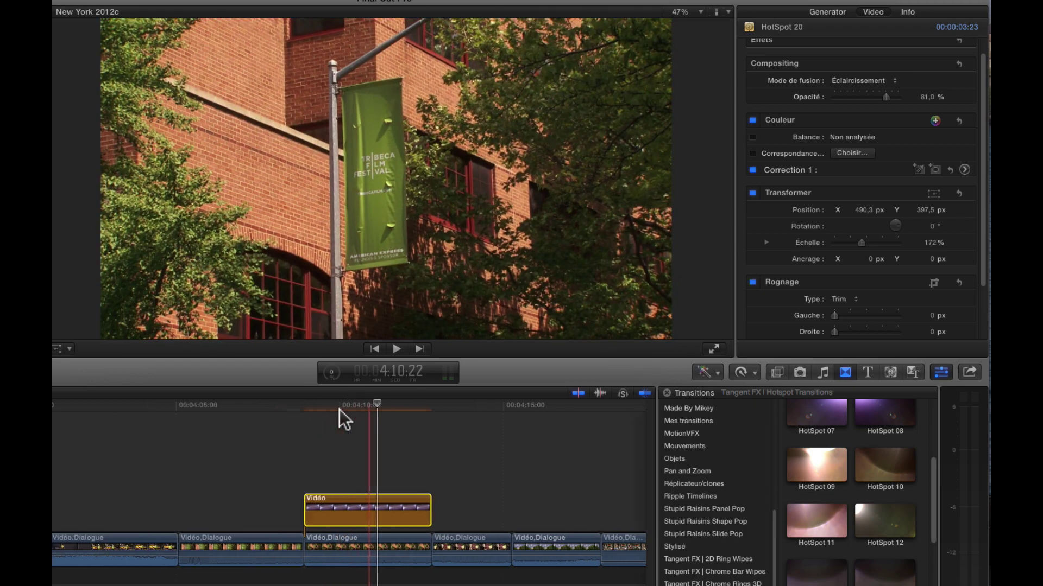
scroll(340, 409, left, 1)
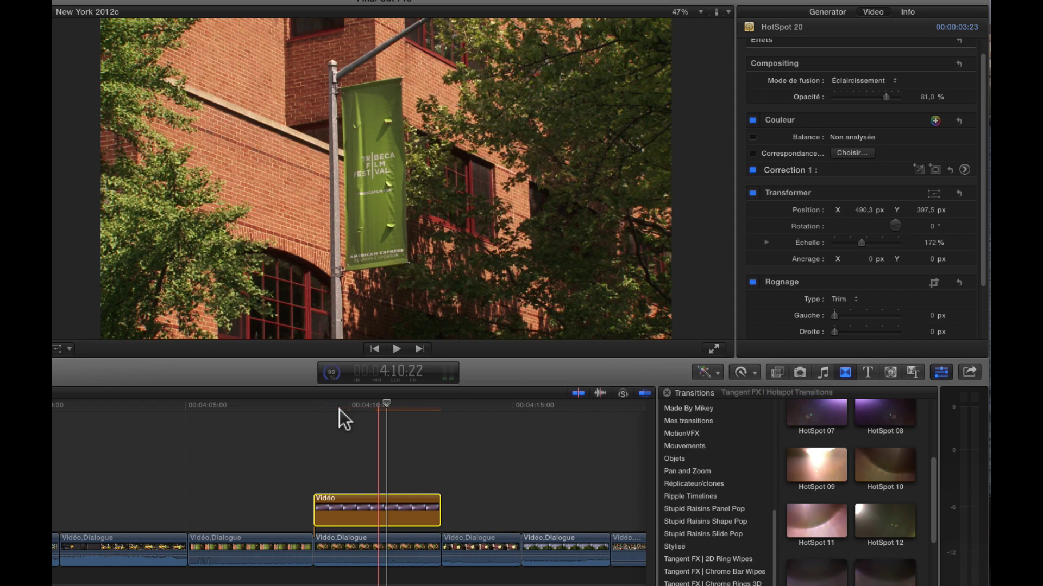
drag(374, 414, 342, 403)
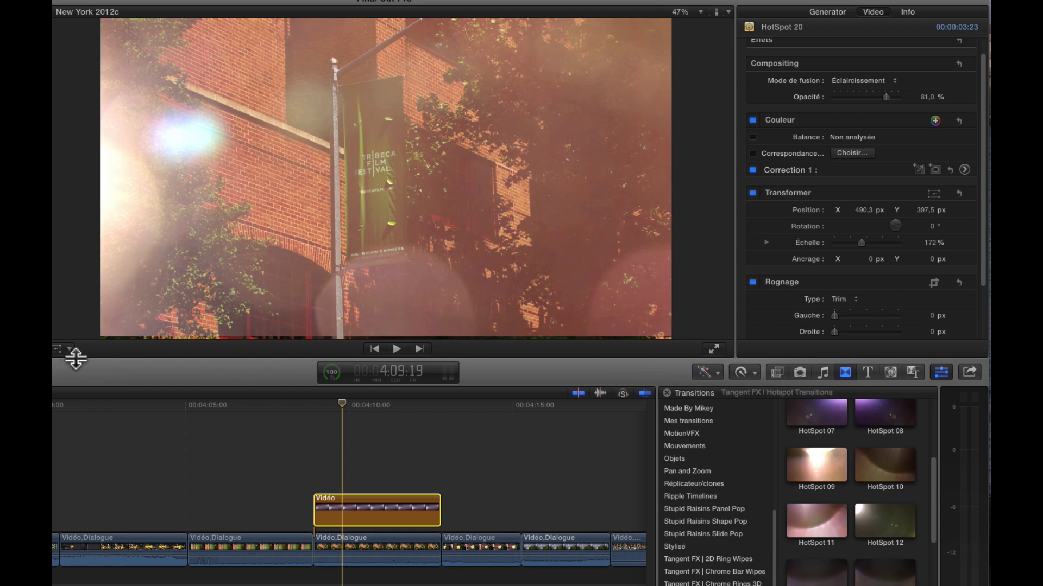
click(56, 350)
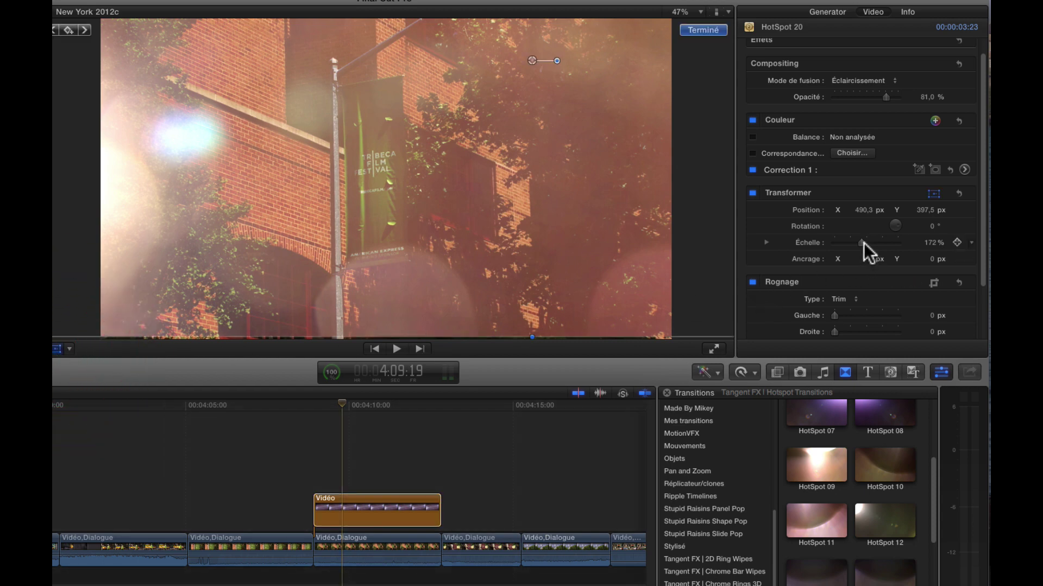
drag(863, 242, 900, 227)
drag(514, 163, 380, 230)
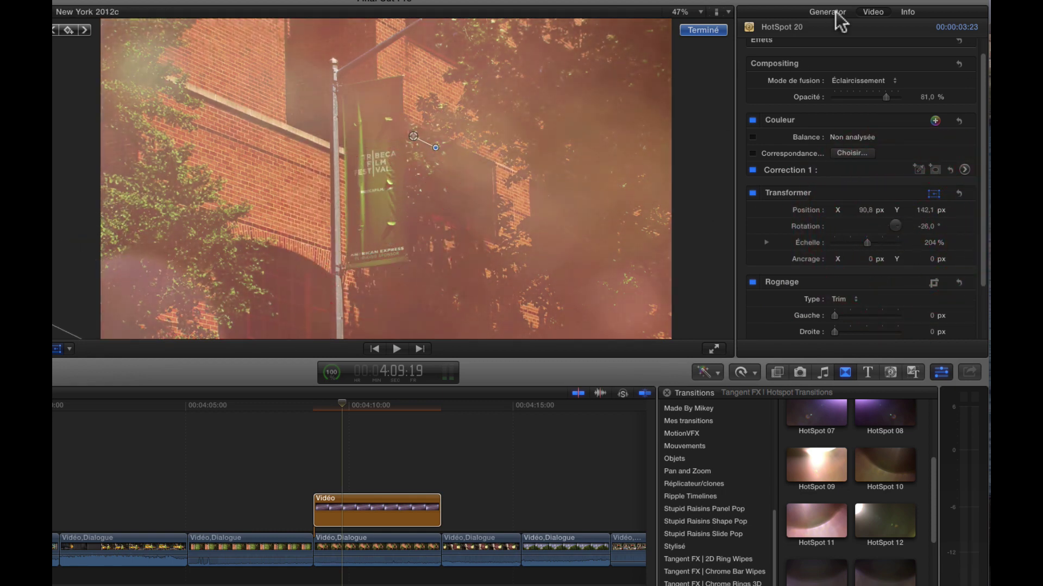
click(715, 25)
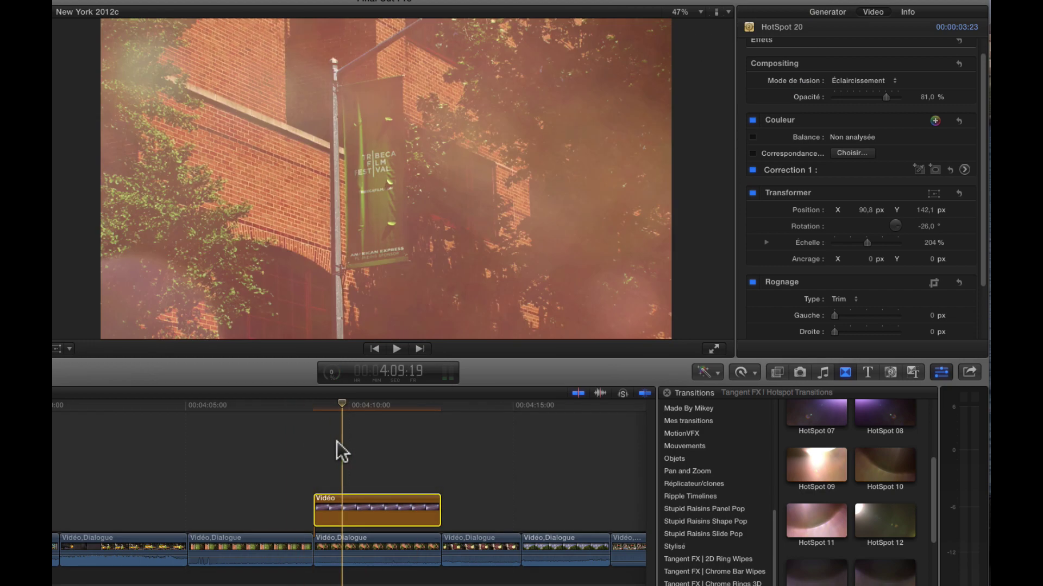
key(space)
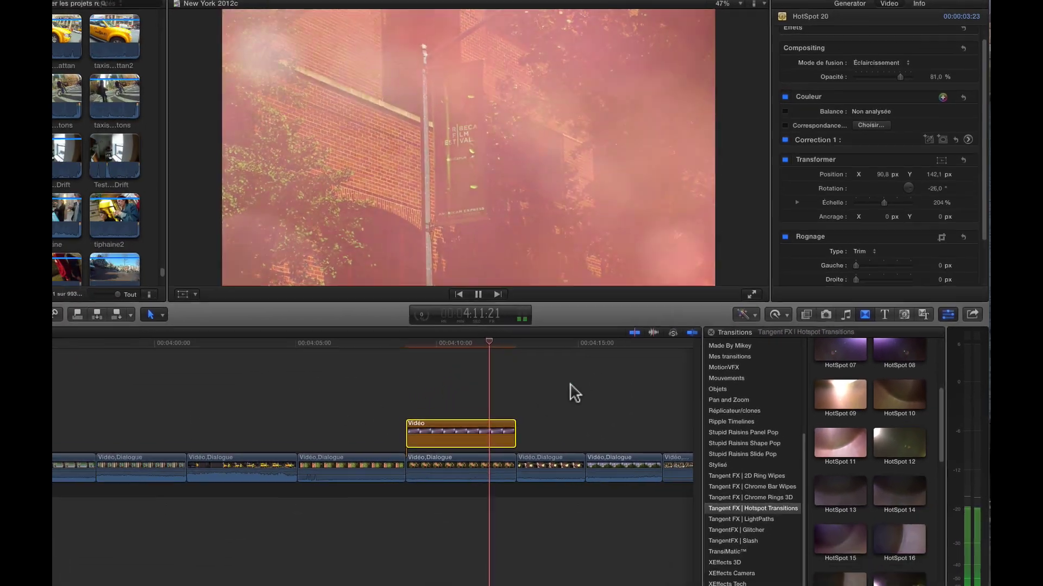
Browse the Tangent FX Hotspot Transitions and LightPaths collections, previewing LightPath 11
scroll(885, 456, down, 8)
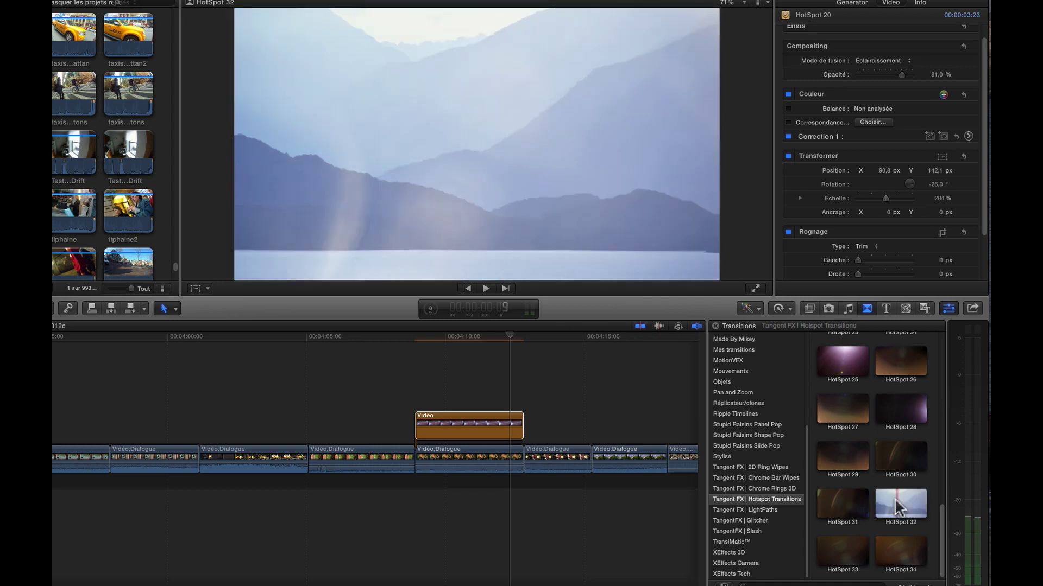
scroll(908, 504, up, 3)
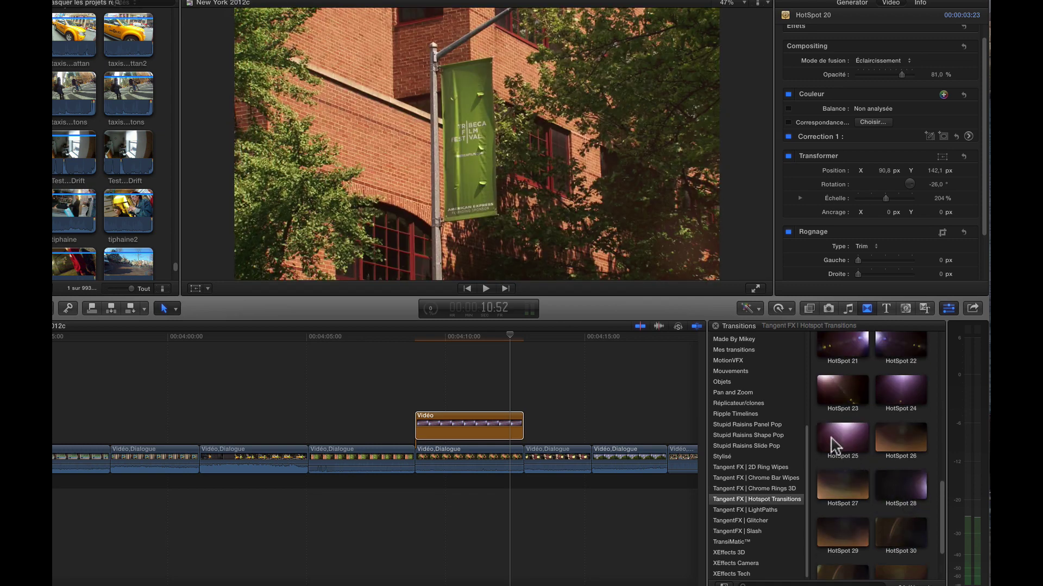
scroll(844, 442, up, 5)
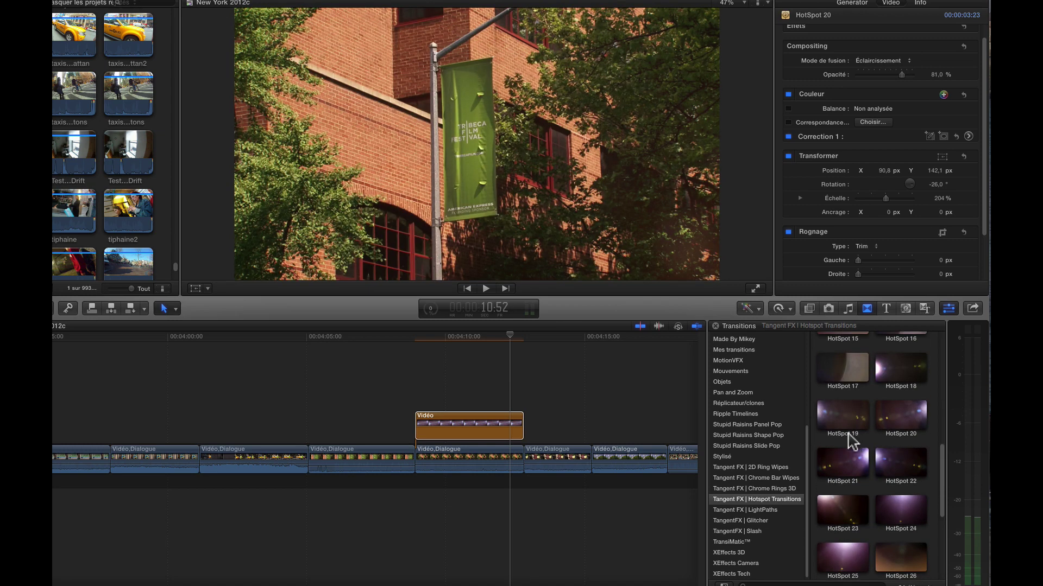
scroll(838, 472, up, 10)
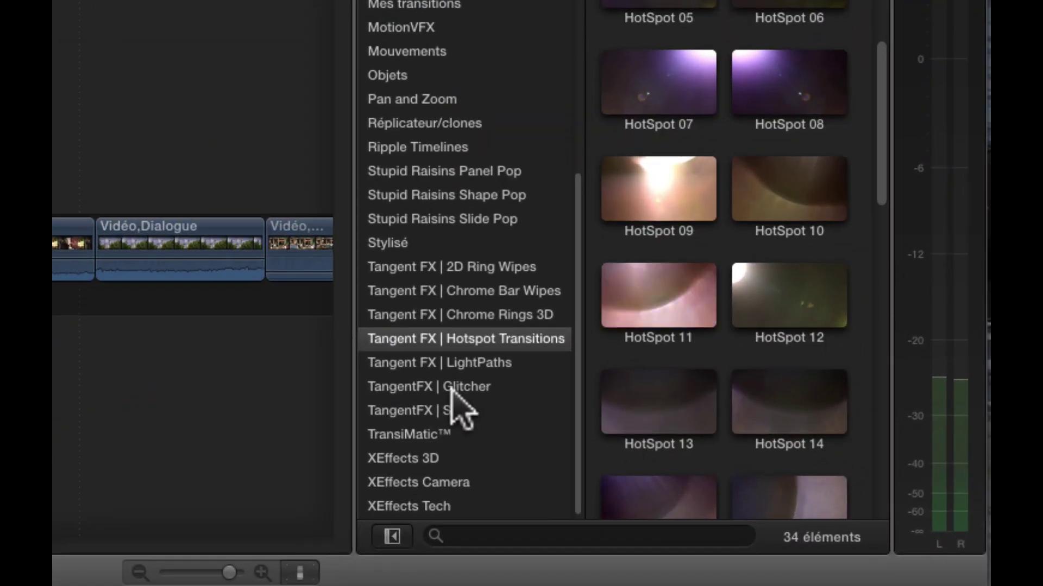
click(457, 362)
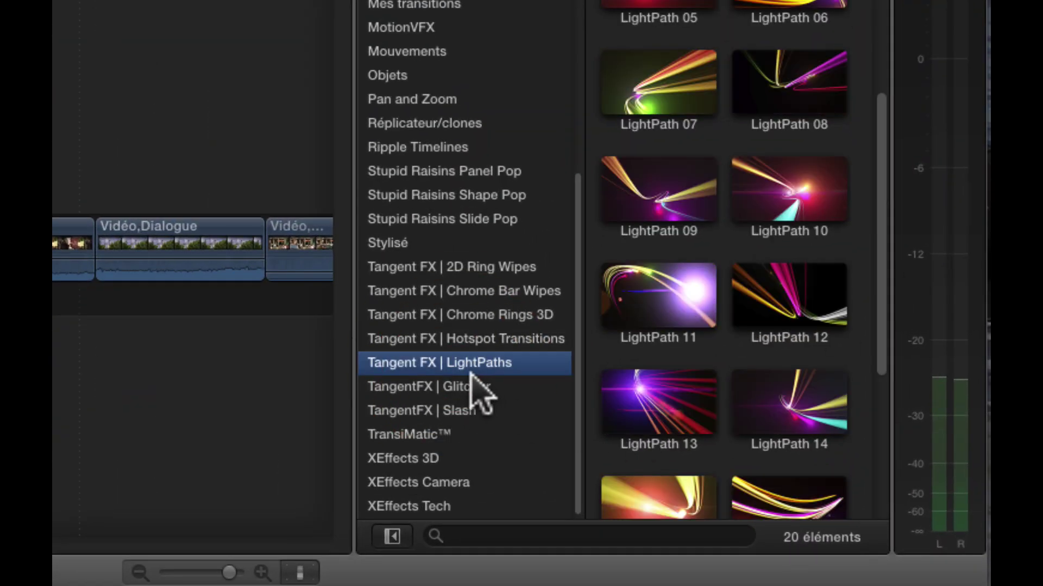
click(629, 105)
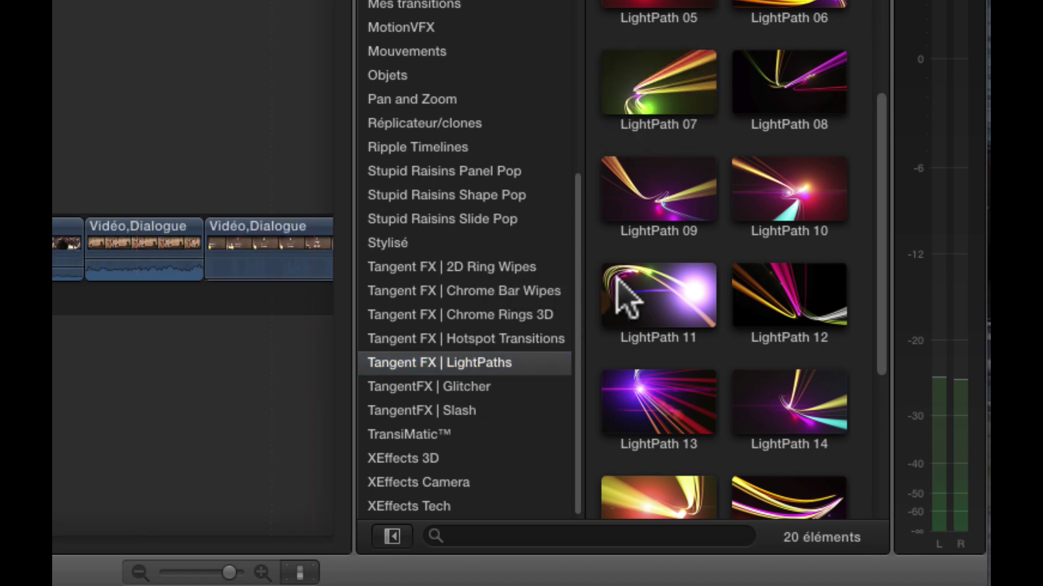
drag(623, 294, 706, 314)
scroll(780, 349, down, 5)
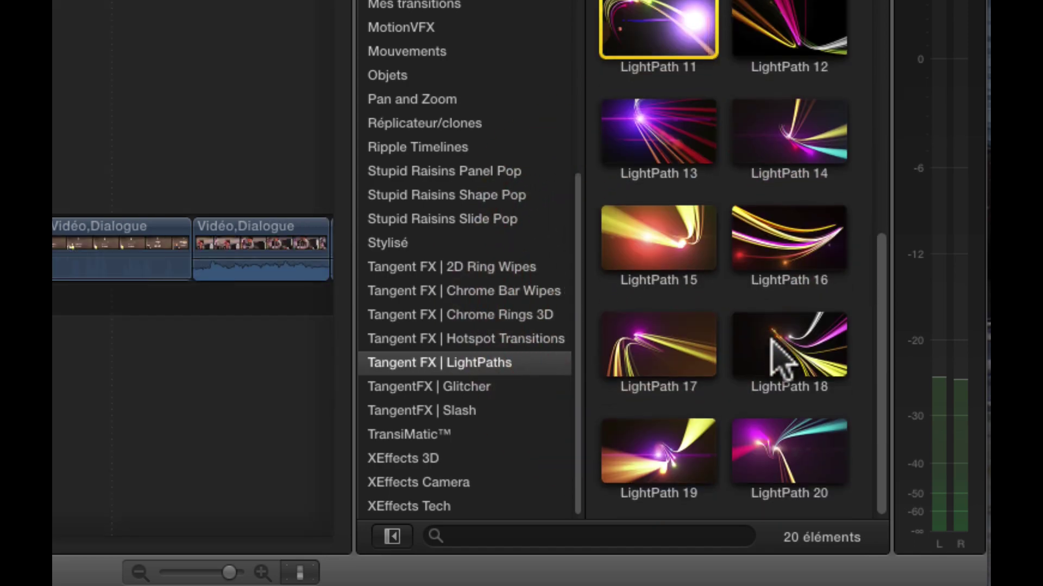
Add the LightPath 20 transition between the mural and street-crossing clips near 4:34, and play it from 4:33:00
drag(815, 448, 216, 548)
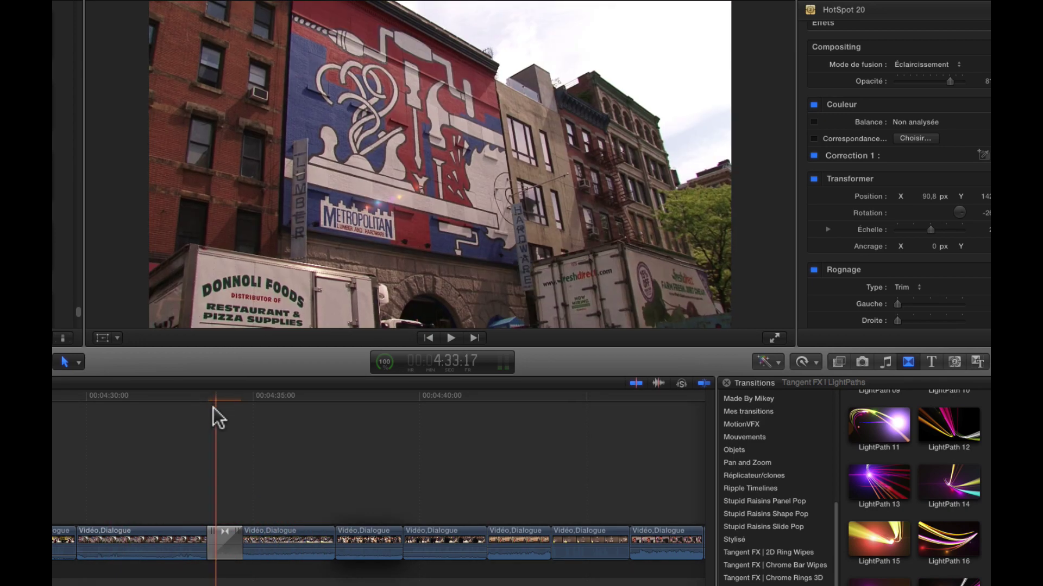
scroll(419, 445, left, 3)
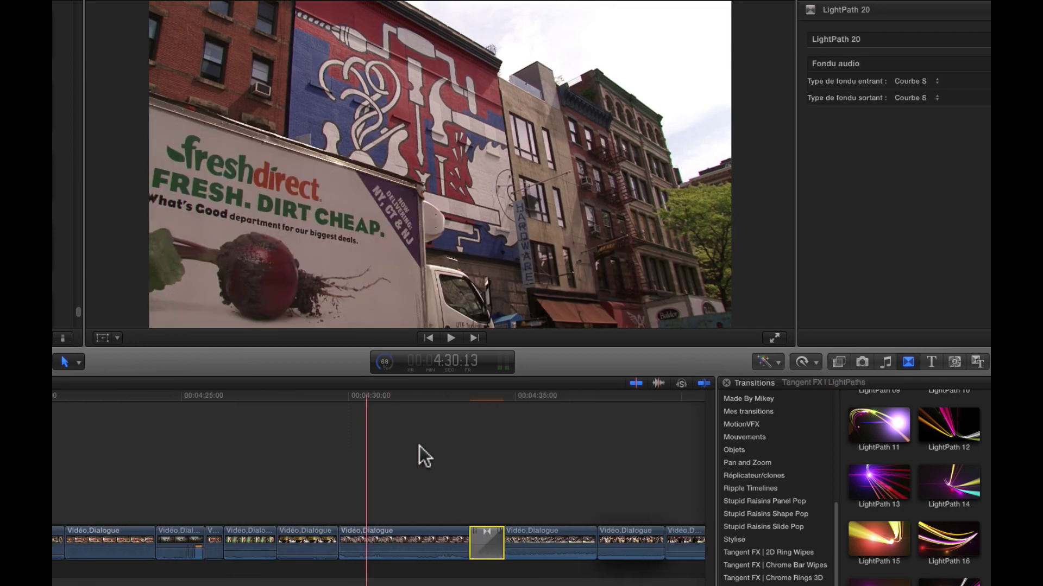
click(329, 396)
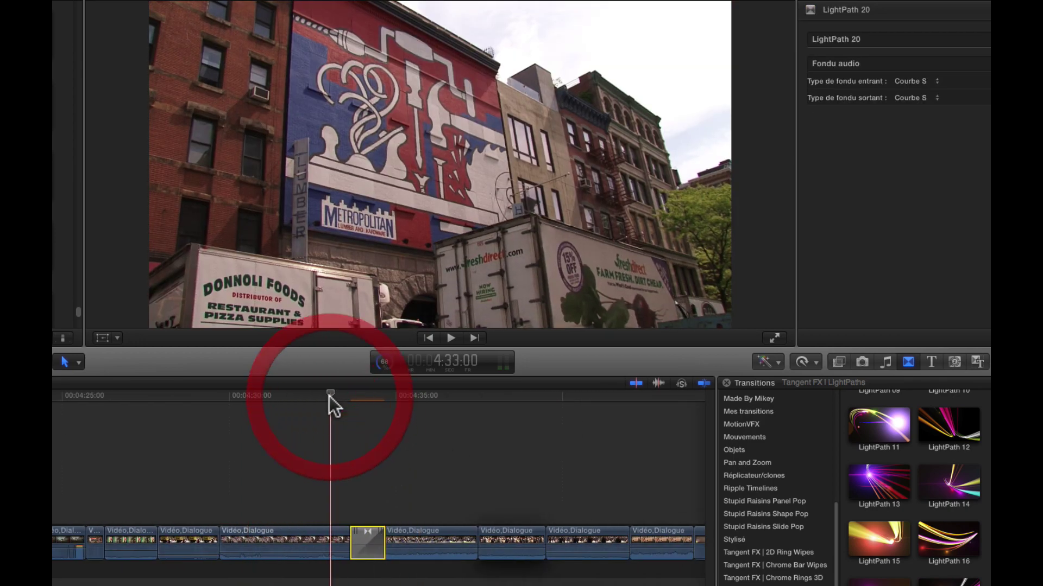
key(space)
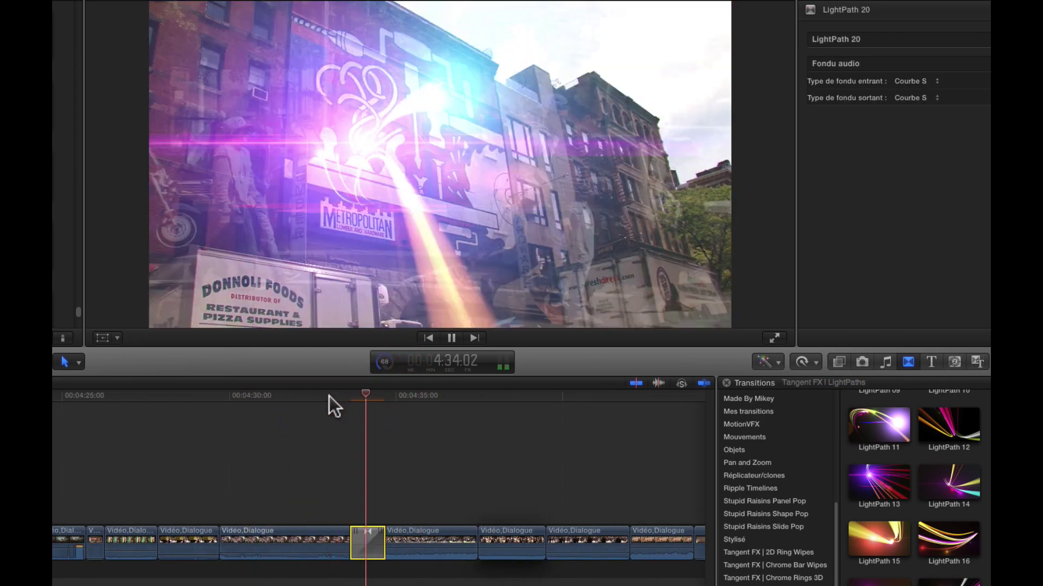
key(space)
Examine the LightPath 20 transition frame by frame, backward to its start and forward to 4:34:08
key(Left)
key(Left)
key(Left)
key(Left)
key(Left)
key(Left)
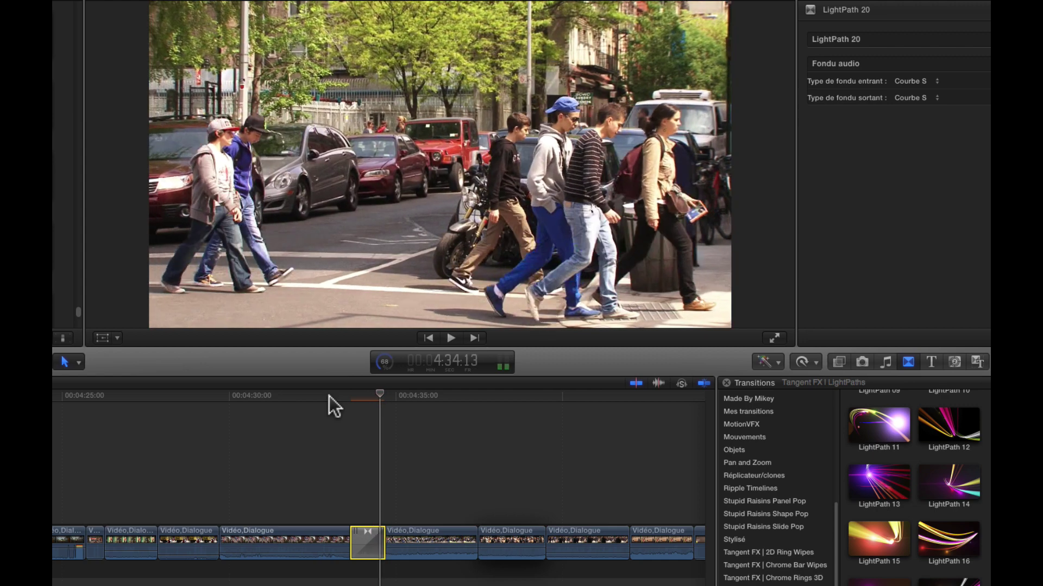
key(Left)
key(Left)
key(Left)
key(Left)
key(Left)
key(Left)
key(Left)
key(Left)
key(Left)
key(Left)
key(Left)
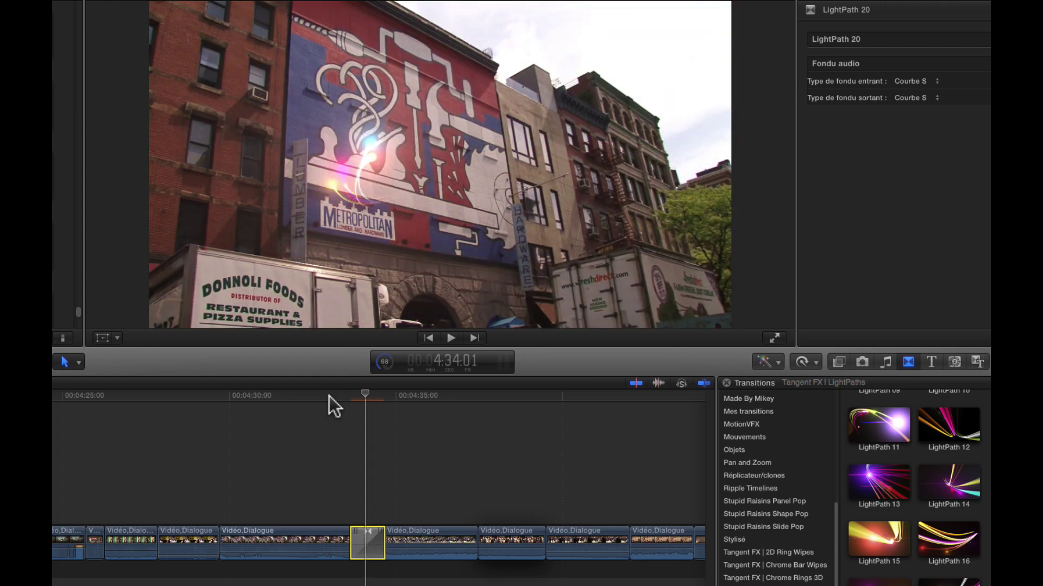
key(Left)
key(Left)
key(Left)
key(Left)
key(Left)
key(Left)
key(Right)
key(Right)
key(Right)
key(Right)
key(Right)
key(Right)
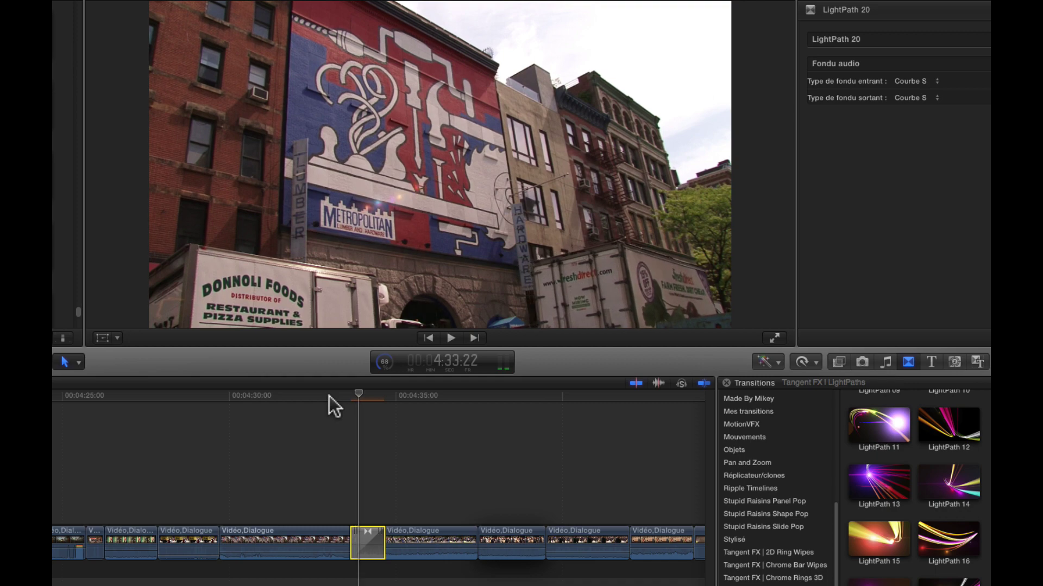
key(Right)
key(Right)
key(Right)
key(Right)
key(Right)
key(Right)
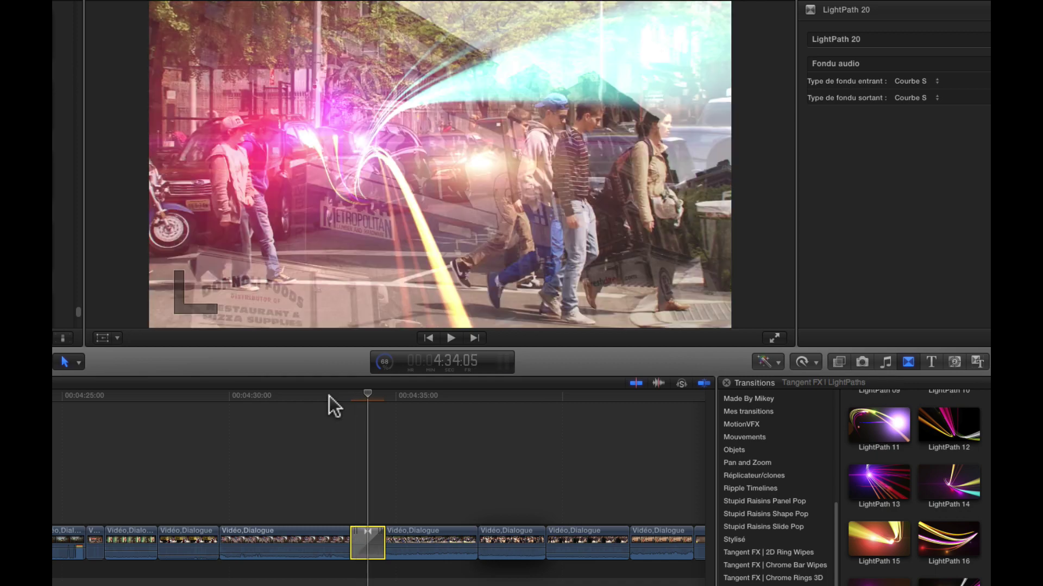
key(Right)
key(Right)
key(Right)
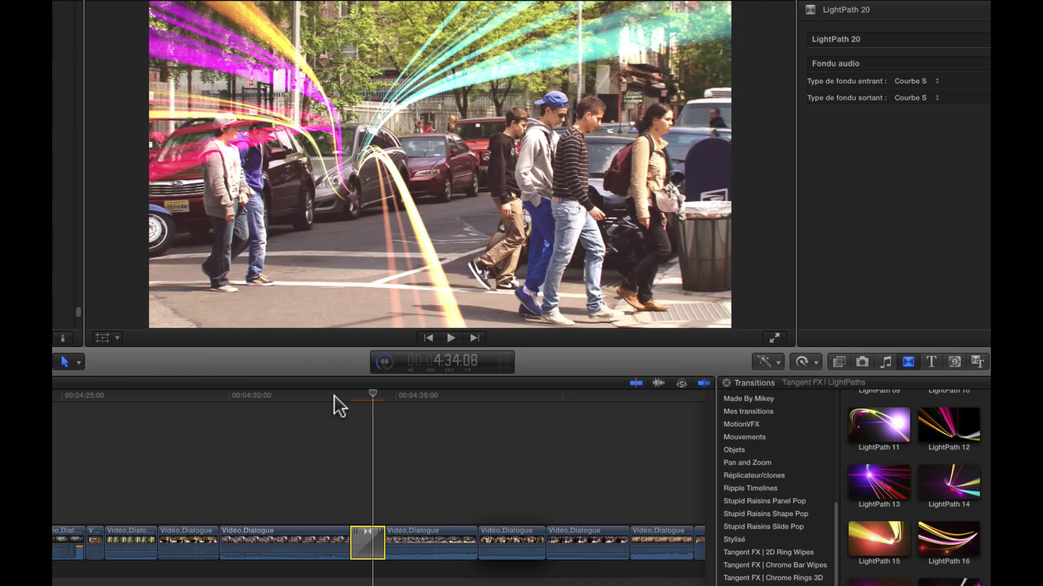
Replace the transition between the mural and street-crossing clips with LightPath 13 and play it
drag(872, 493, 356, 542)
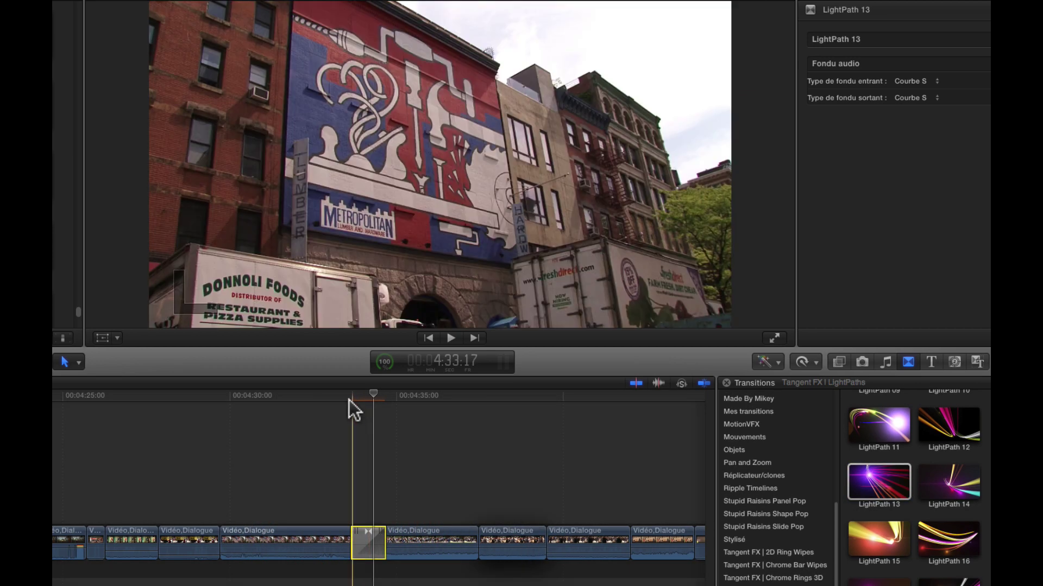
click(346, 399)
key(space)
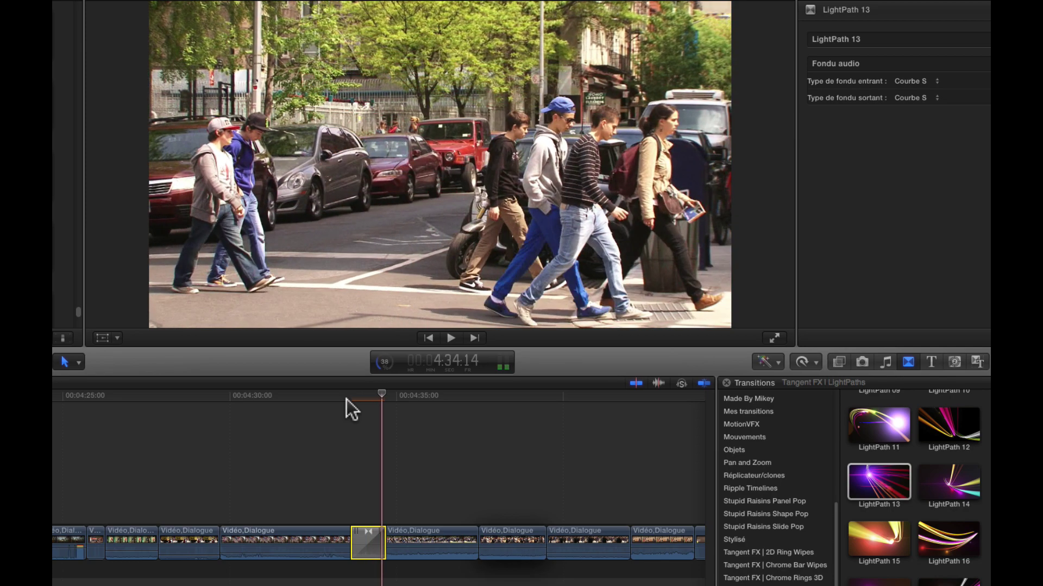
key(space)
Lengthen the LightPath 13 transition to about 4 seconds and play it from 4:30:23
scroll(450, 566, right, 15)
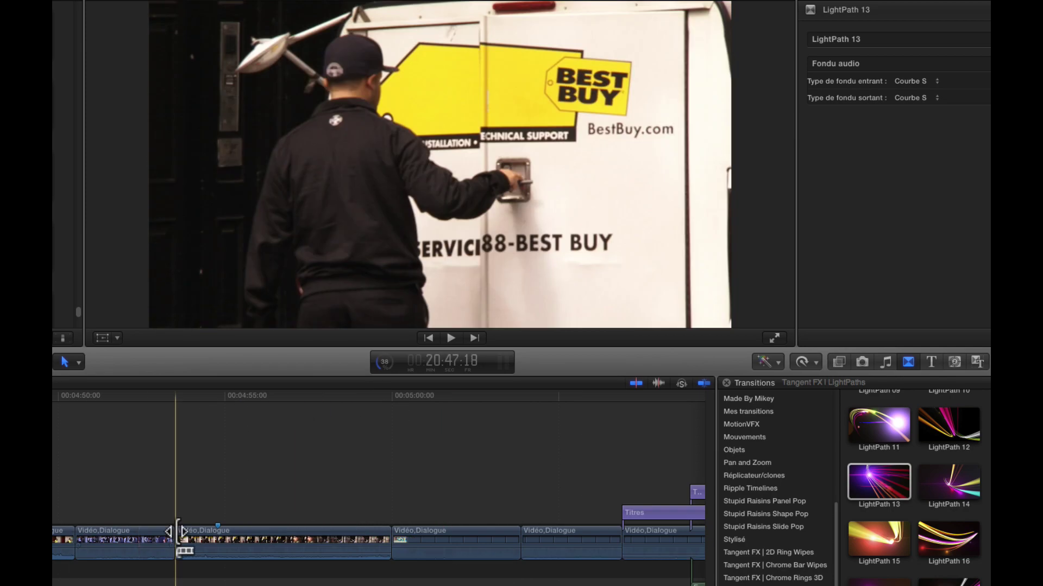
scroll(290, 541, left, 12)
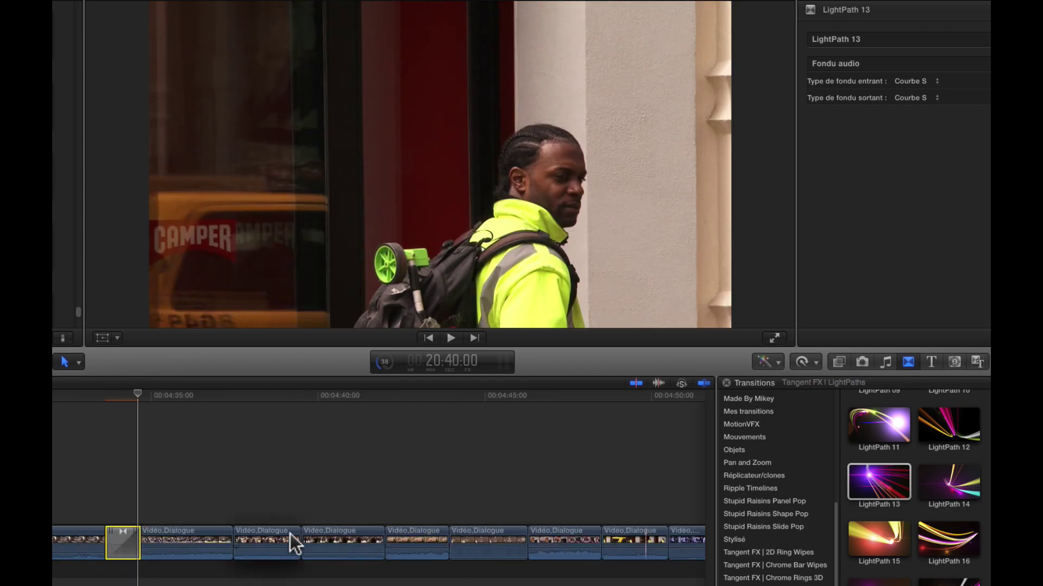
drag(141, 540, 240, 538)
scroll(244, 494, left, 3)
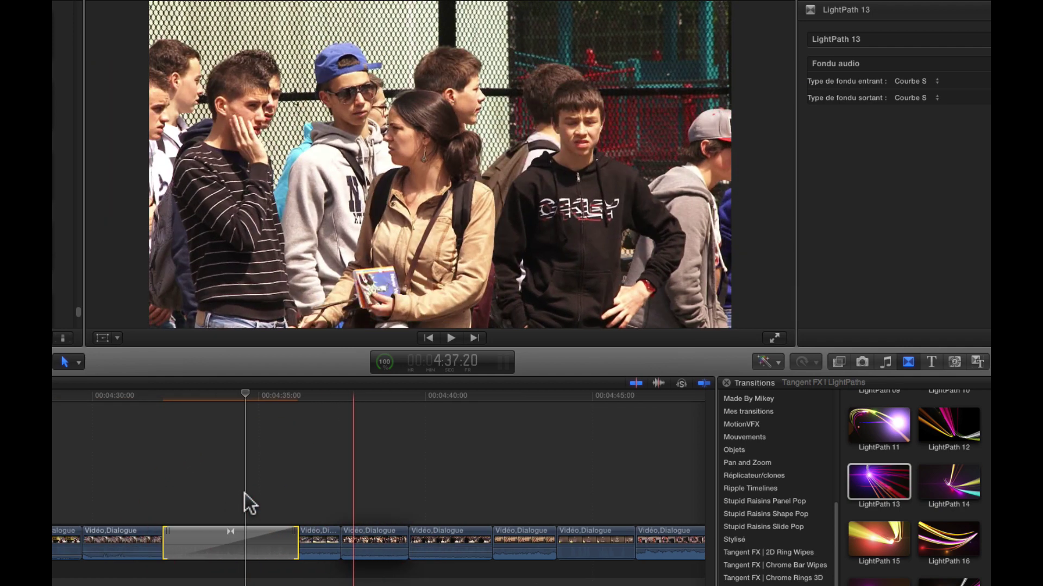
click(218, 543)
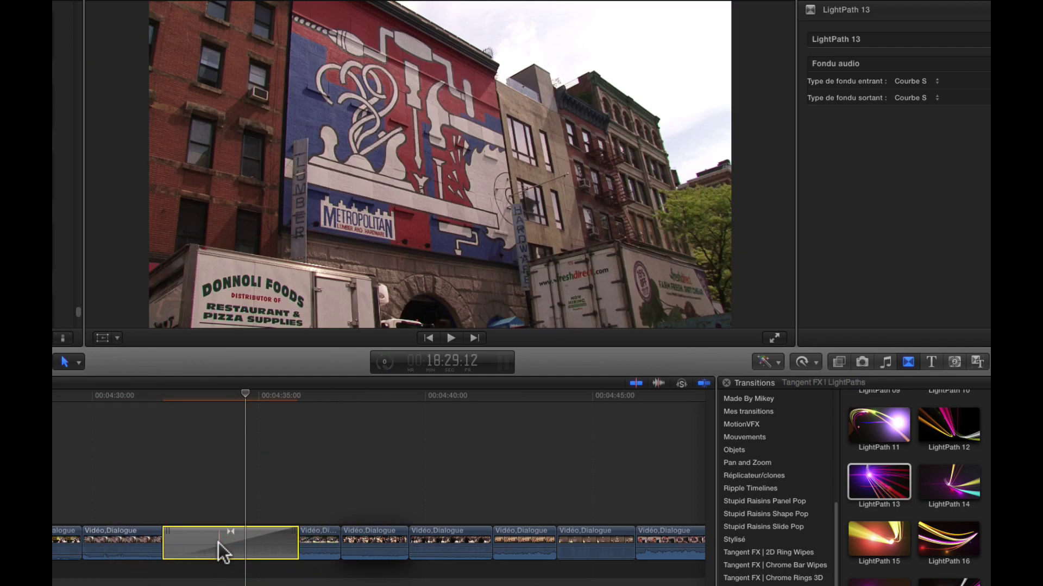
click(128, 395)
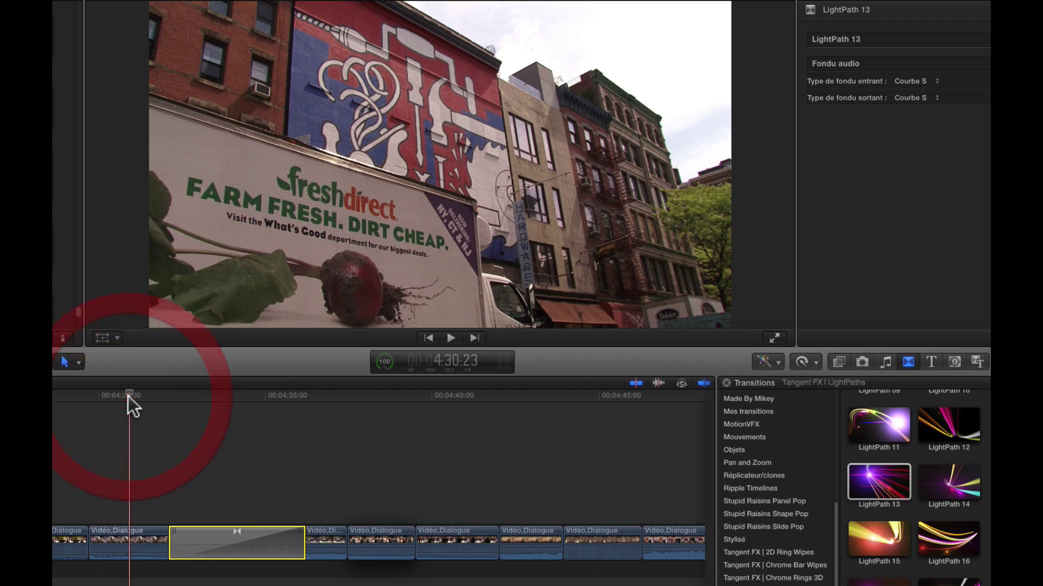
key(space)
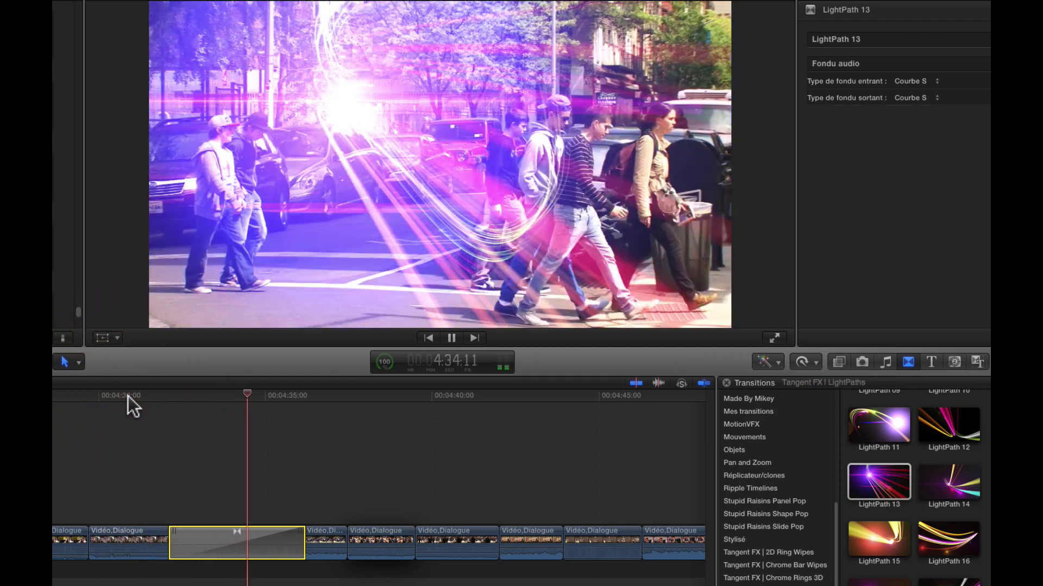
Stop playback, apply the Glitcher Effect from TangentFX | Glitcher to the white-van clip before 5:00:00, and preview it up to 4:57:14
key(space)
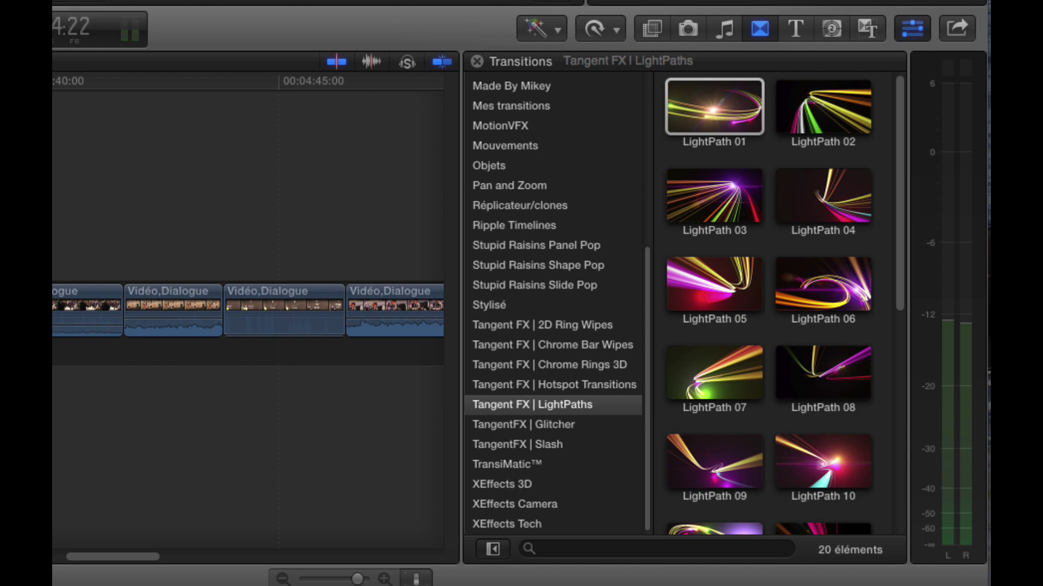
click(549, 428)
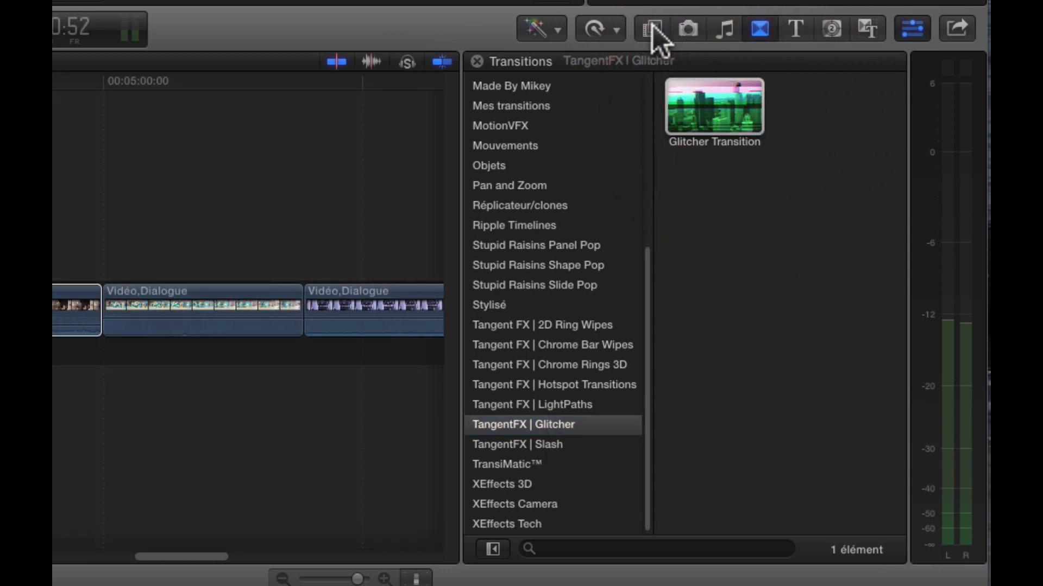
click(652, 28)
scroll(584, 308, down, 15)
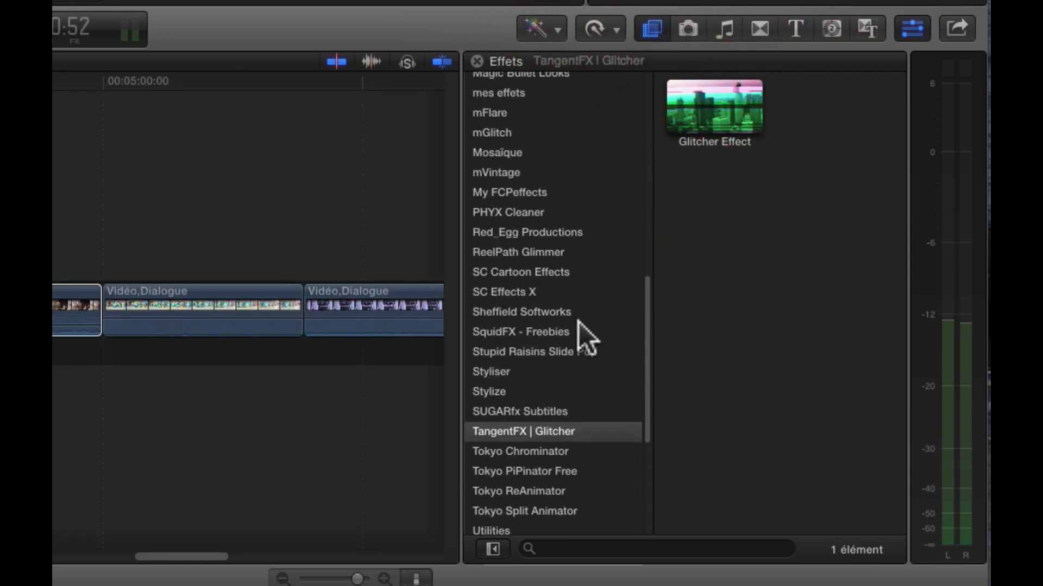
click(525, 431)
drag(731, 117, 76, 310)
drag(76, 348, 287, 552)
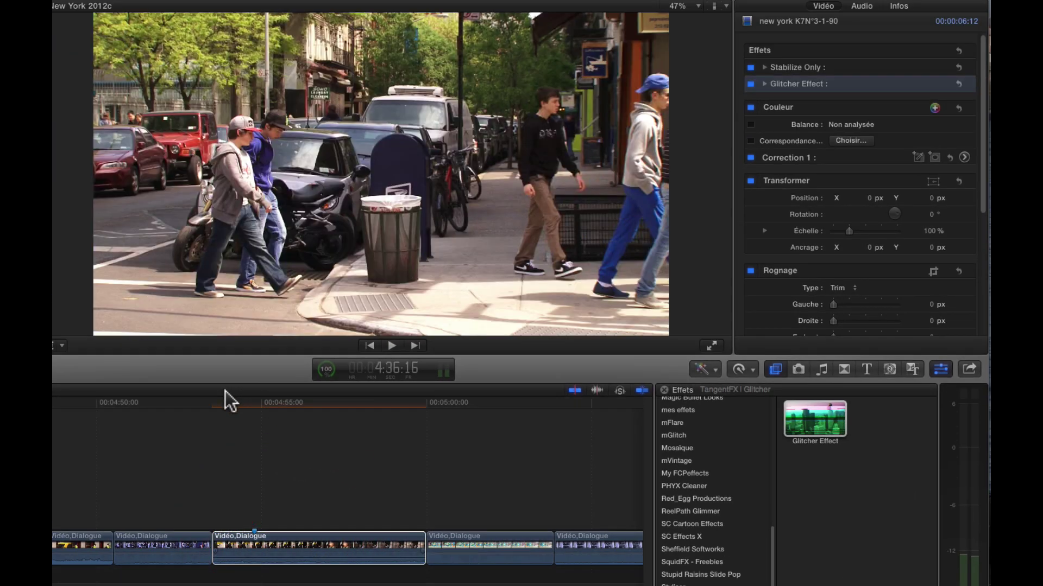
mouse_move(218, 401)
mouse_down()
mouse_move(359, 409)
mouse_move(327, 414)
mouse_move(349, 423)
mouse_up()
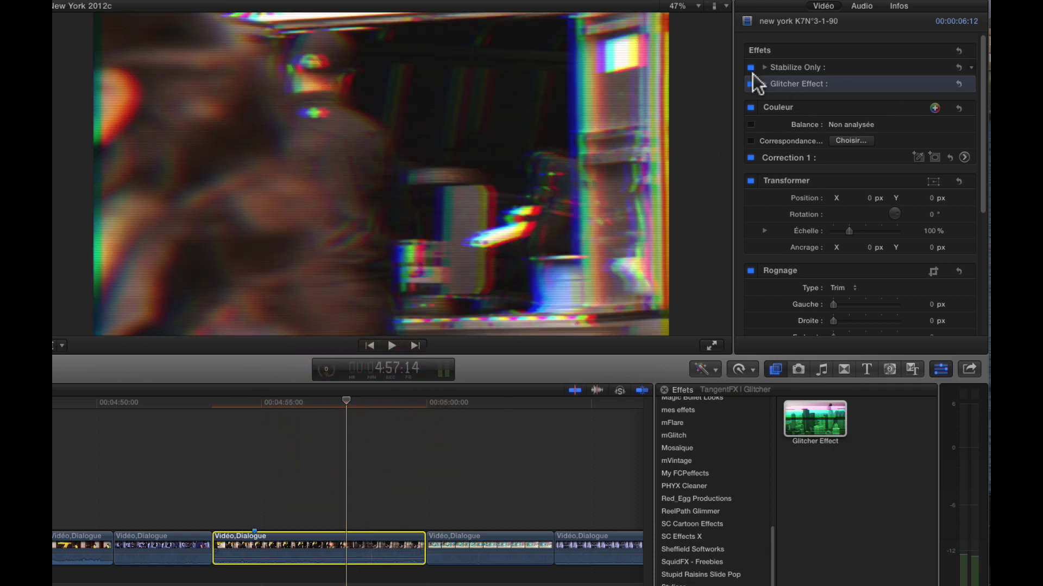
Try the Glitcher Effect's Aberration Width at its minimum, set it to 23, and play around 4:57:01
click(764, 83)
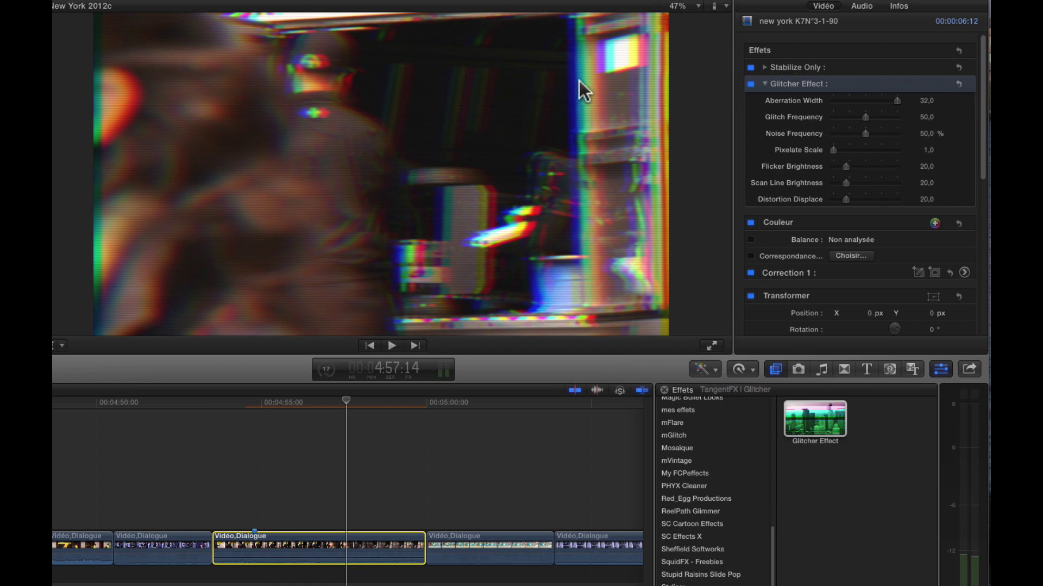
drag(897, 101, 798, 102)
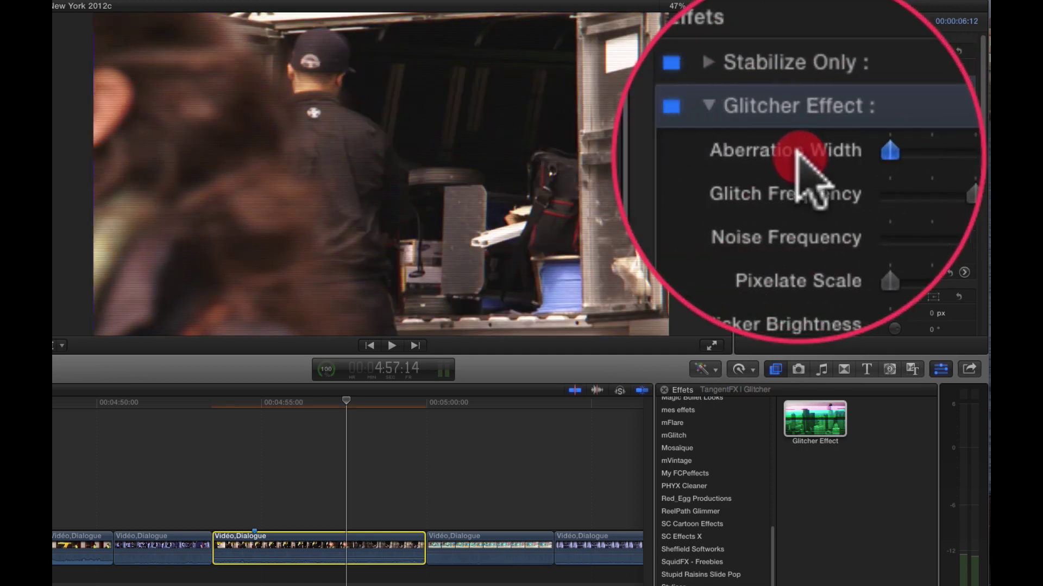
drag(796, 151, 881, 102)
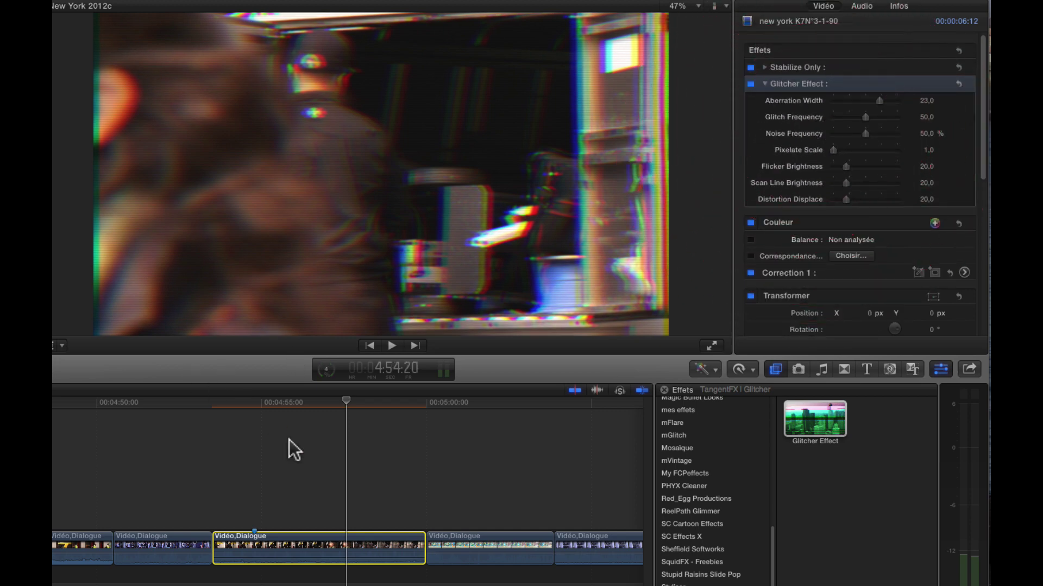
click(328, 400)
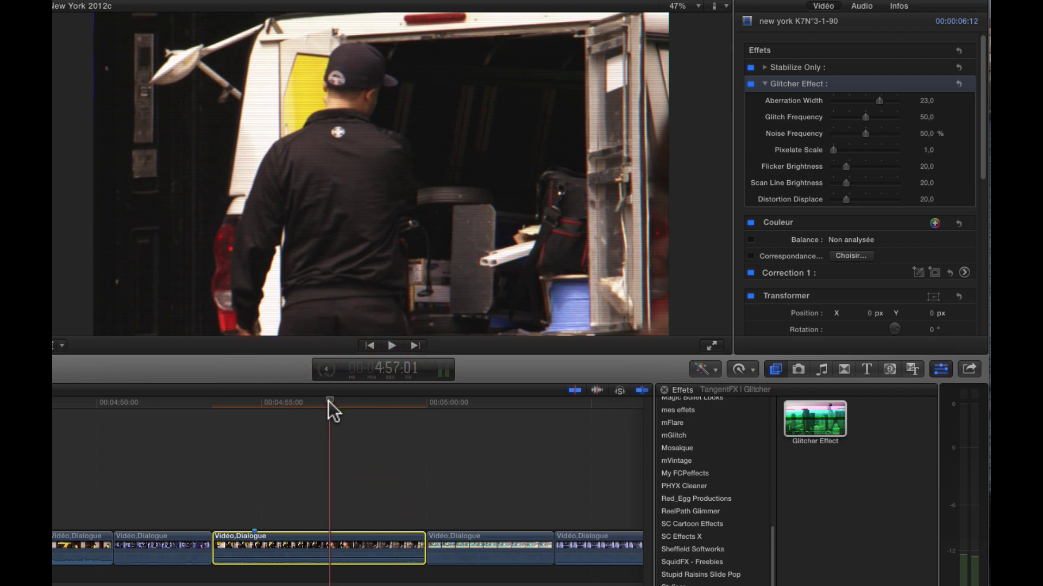
key(shift+slash)
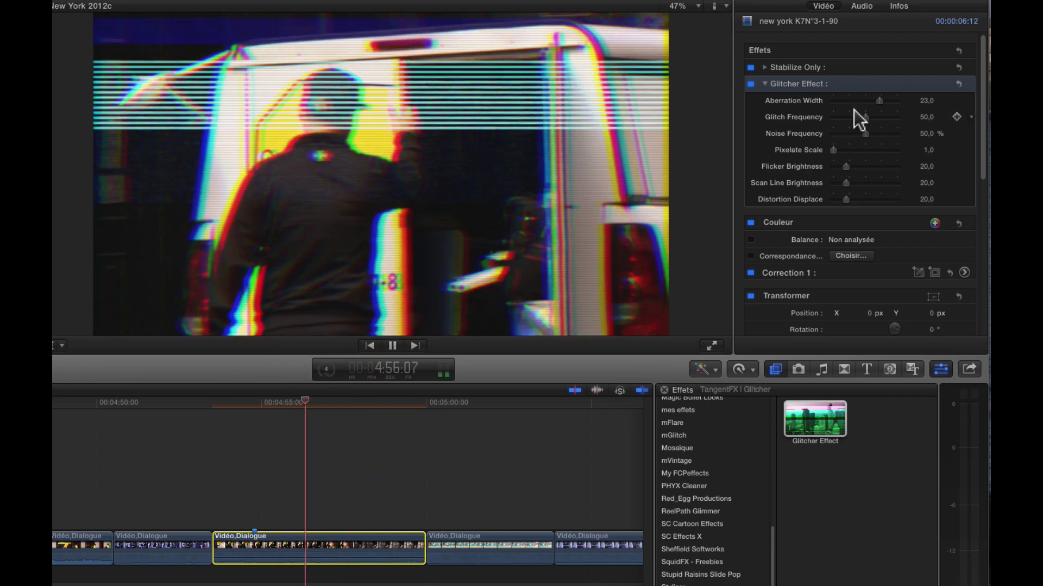
Try the Glitcher Effect's Glitch Frequency at 0 and 100 during playback, and settle on 52.5
drag(863, 116, 817, 120)
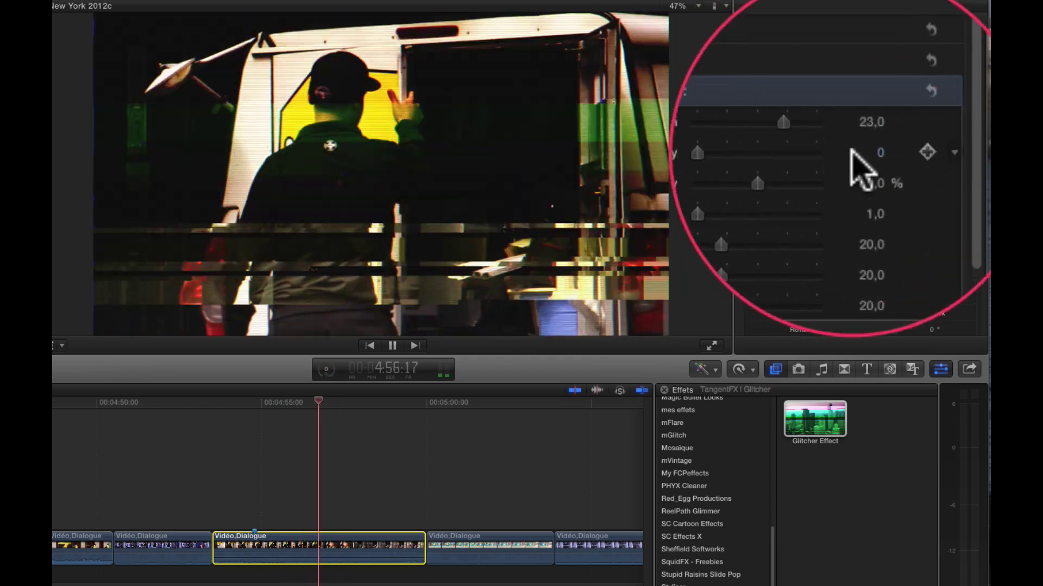
click(810, 152)
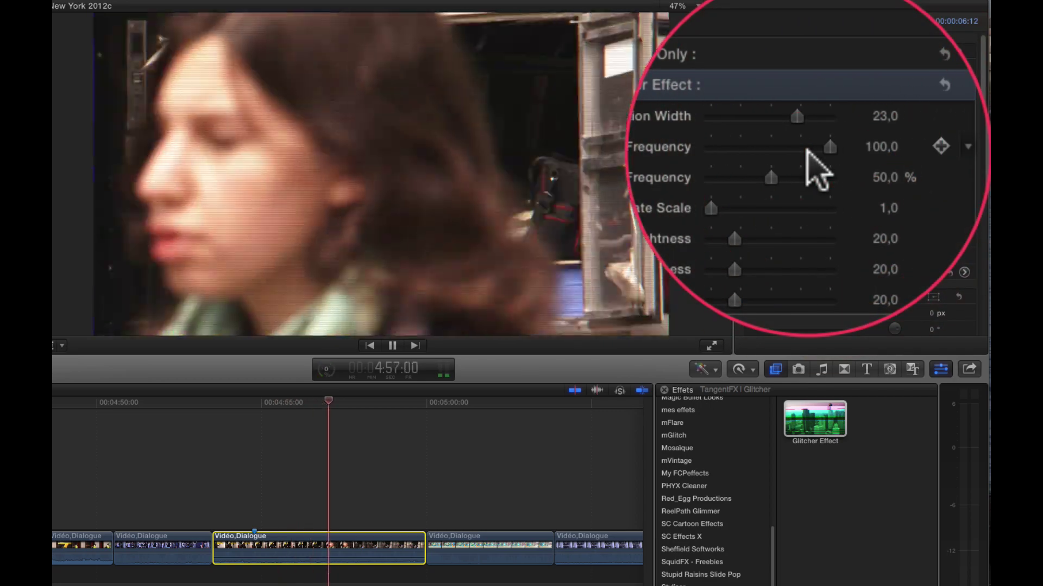
key(space)
click(866, 117)
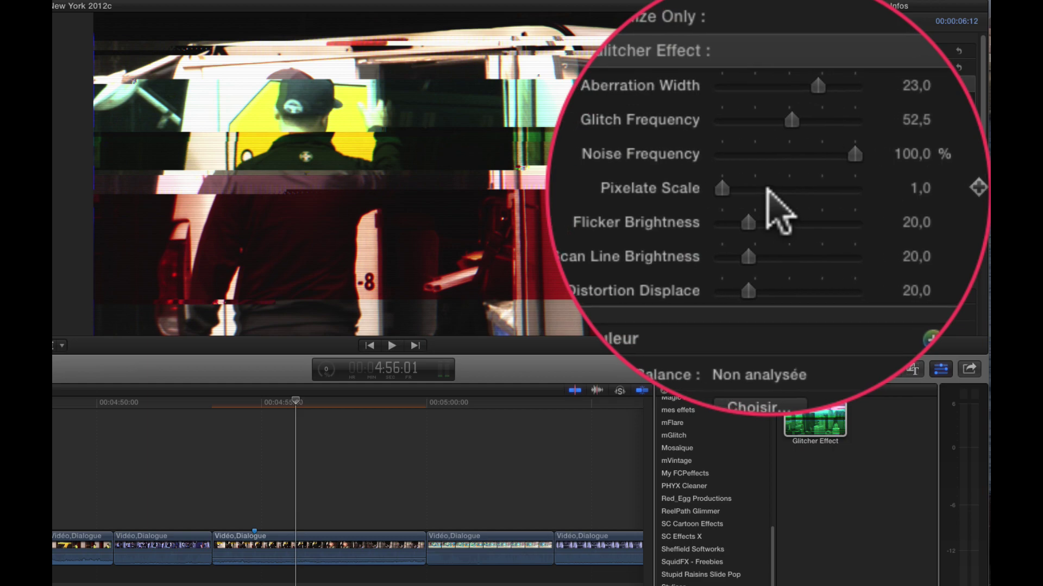
Set the Glitcher Effect's Noise Frequency to 100% and Pixelate Scale to 62, and preview the clip up to 4:58:00
drag(854, 151, 872, 150)
key(space)
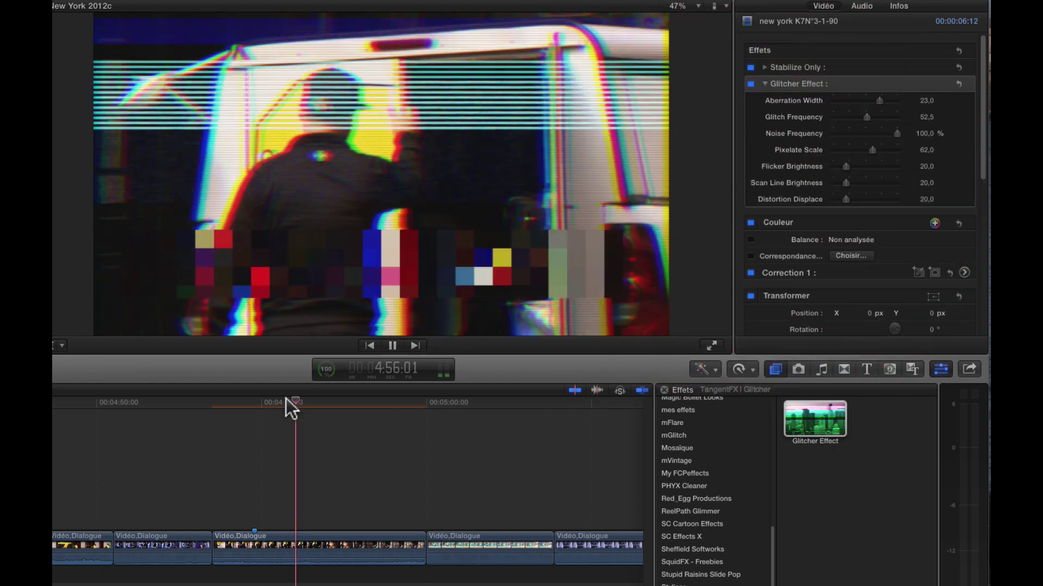
key(space)
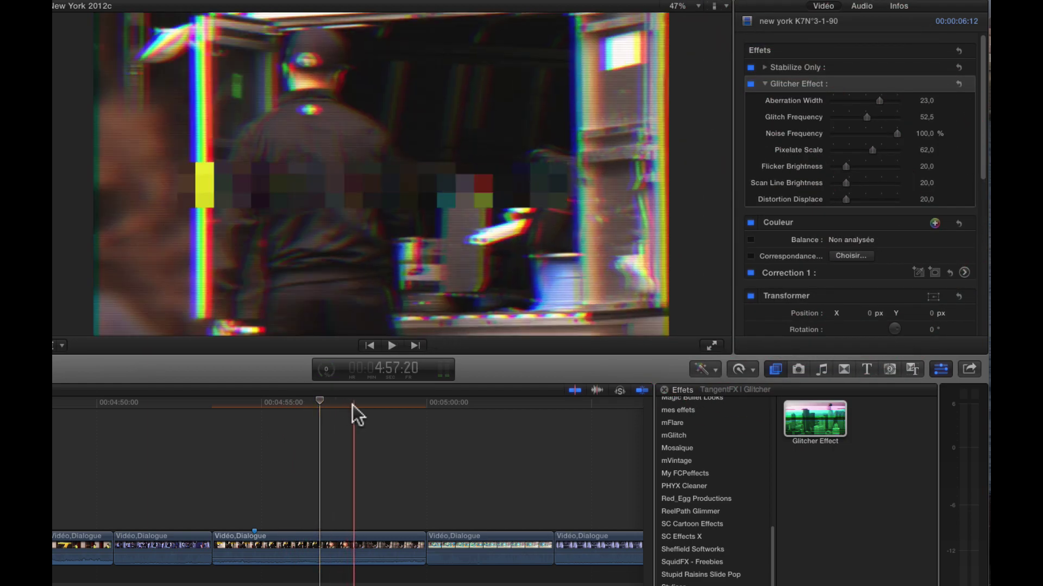
click(368, 404)
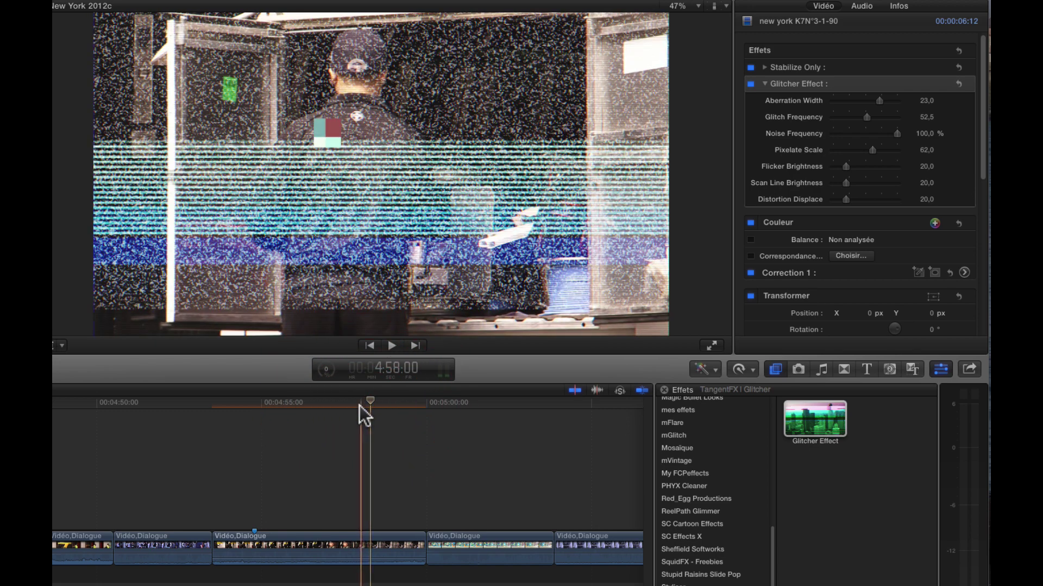
click(359, 405)
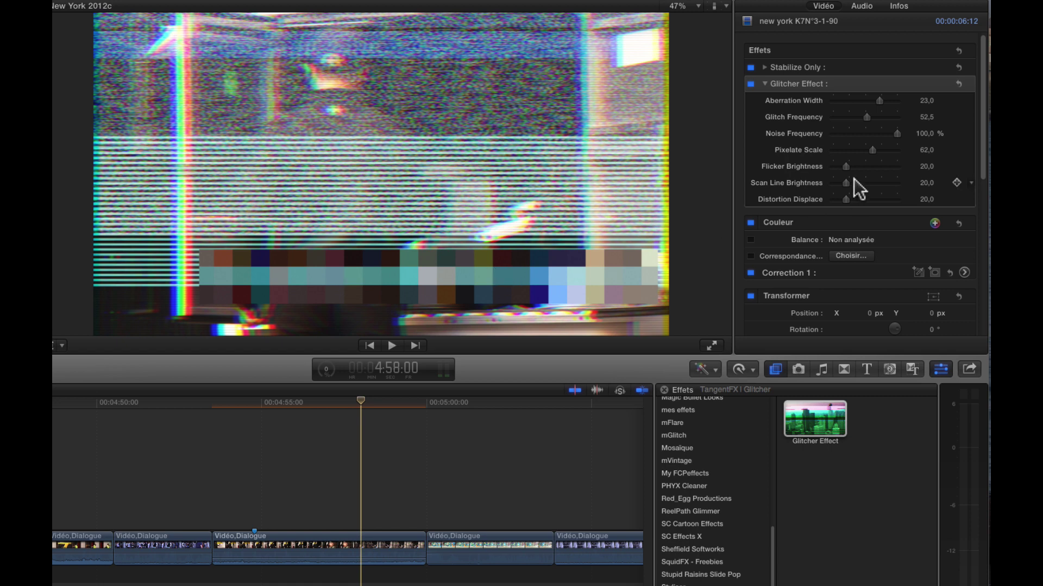
Set the Glitcher Effect's Pixelate Scale to 94 and Flicker Brightness to 31.64, and try Scan Line Brightness at 100 at 4:55:23
drag(871, 149, 853, 164)
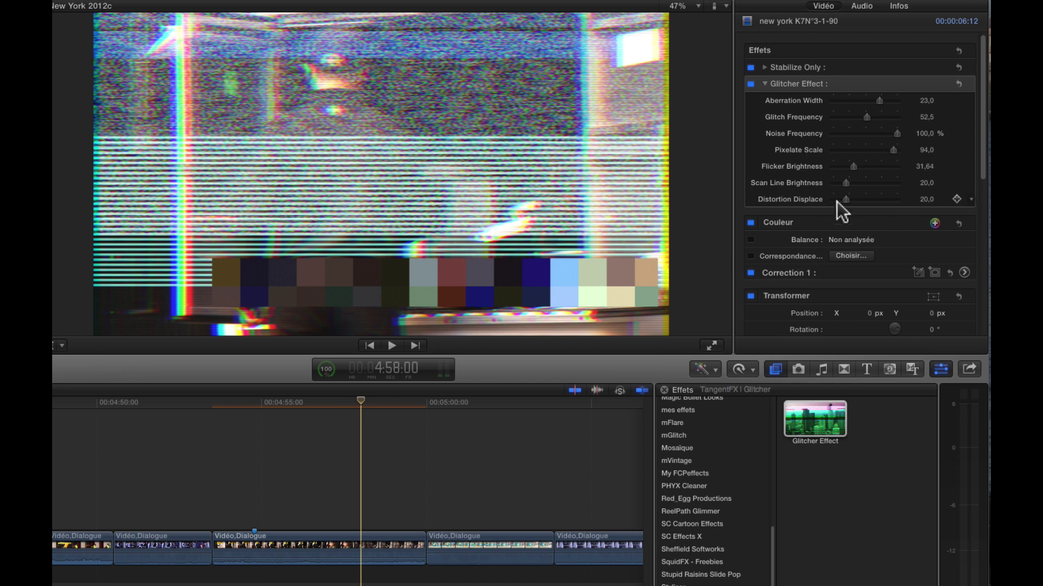
mouse_move(845, 183)
mouse_down()
mouse_move(878, 184)
mouse_move(846, 183)
mouse_up()
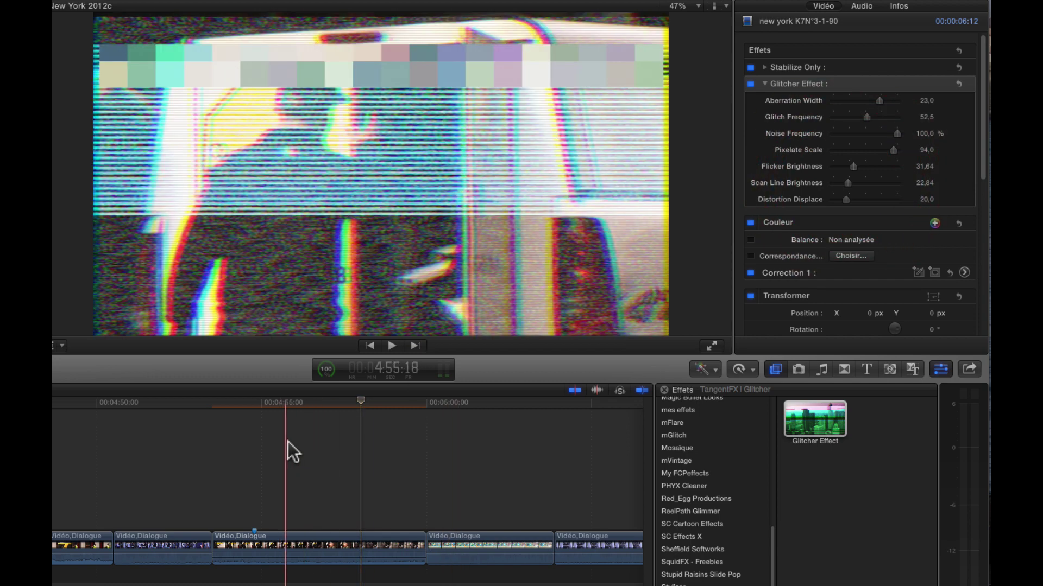
click(291, 441)
drag(848, 183, 959, 189)
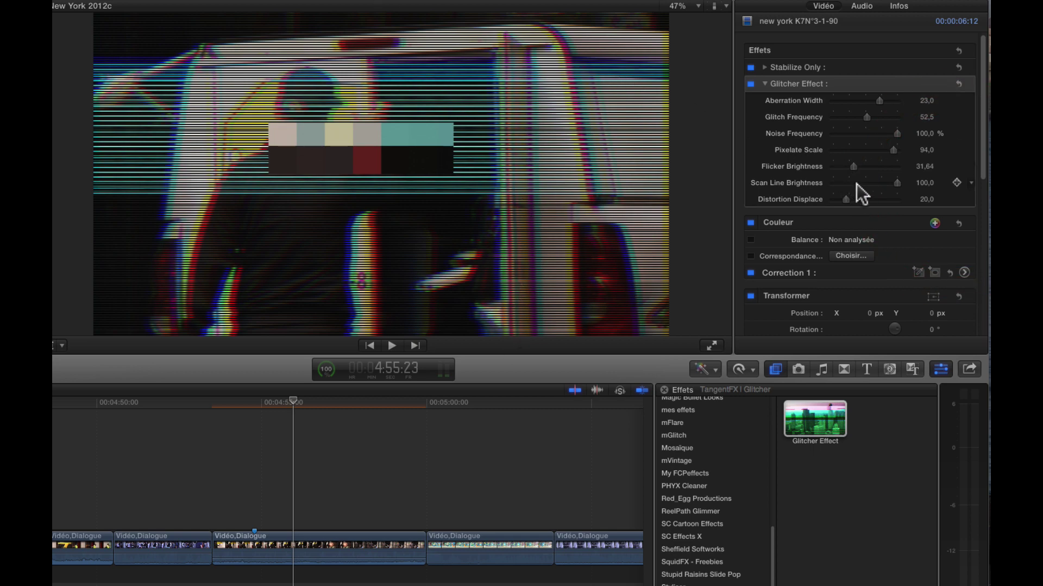
click(870, 185)
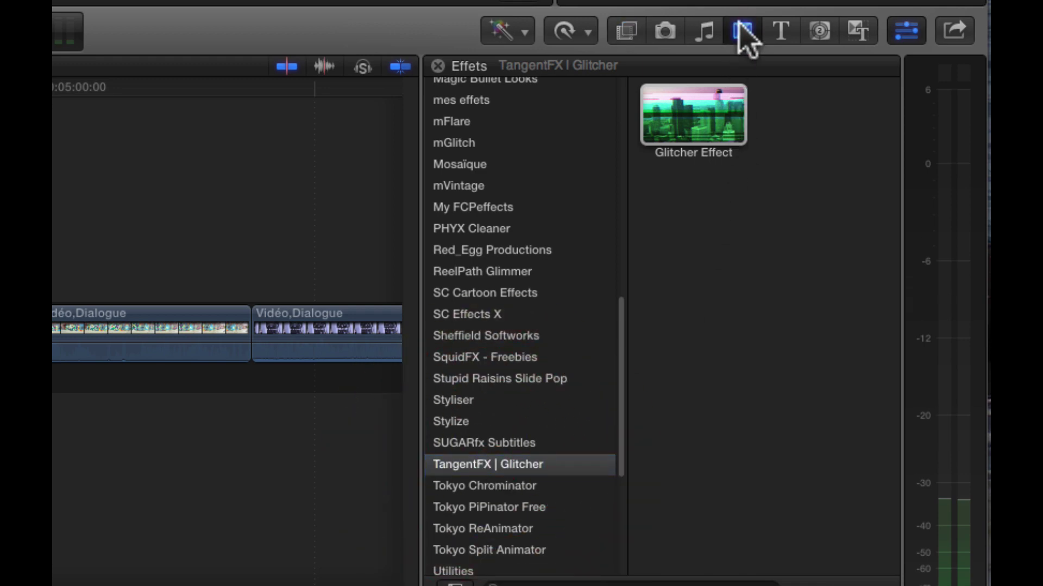
Add the Glitcher Transition between the white-van clip and the following clip near 5:00:00, accepting the ripple trim
click(742, 33)
scroll(565, 342, down, 5)
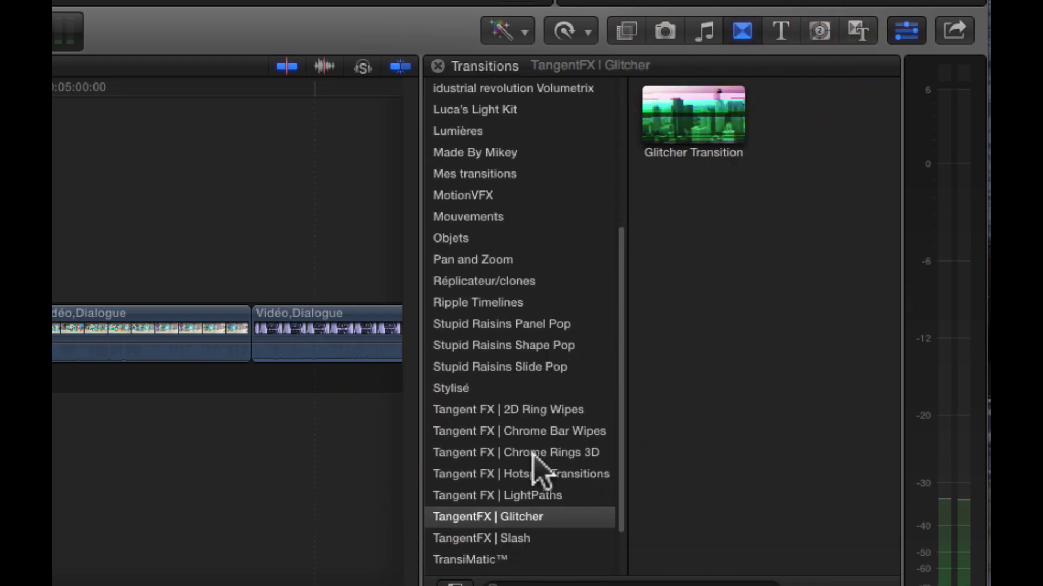
drag(689, 142, 94, 334)
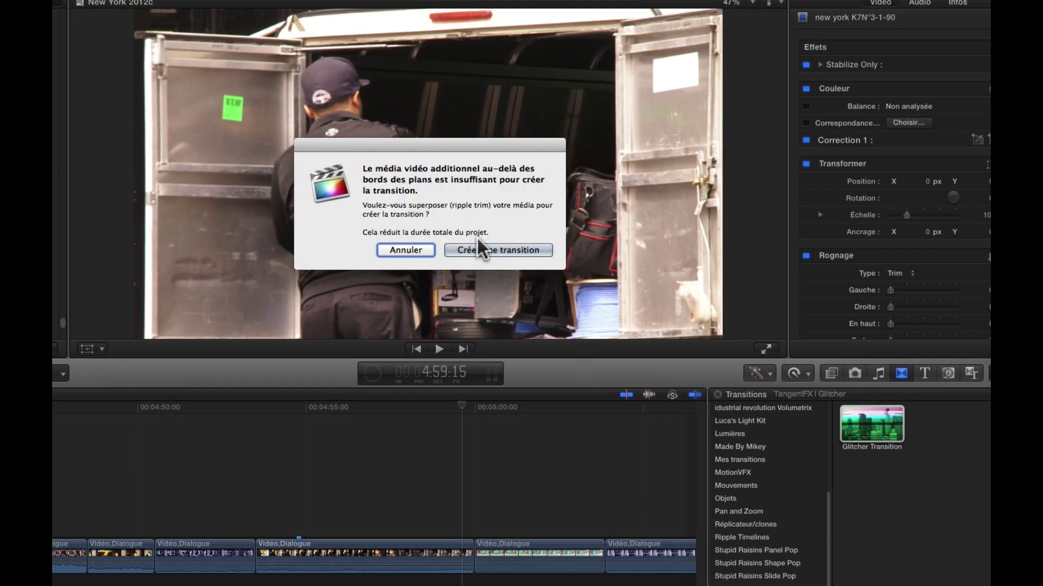
click(476, 245)
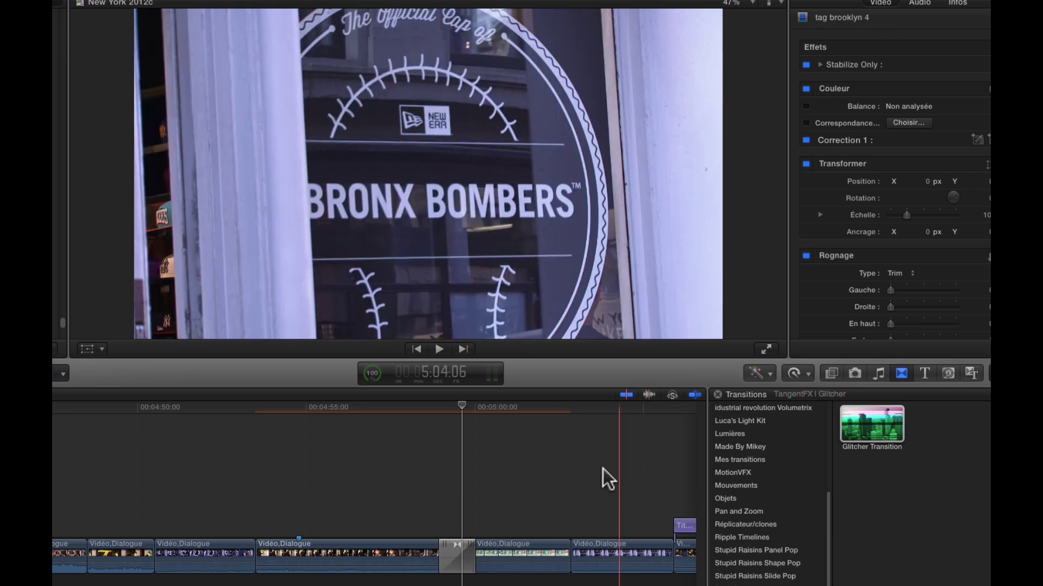
Play through the Glitcher Transition from about 4:58:13, and show its settings with the playhead at 4:59:13
scroll(425, 443, left, 2)
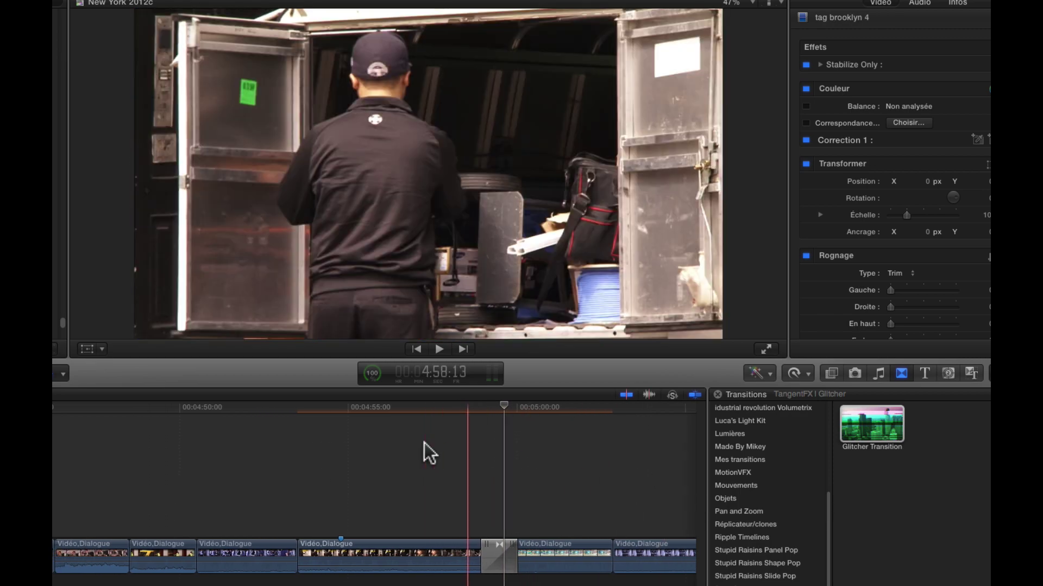
key(space)
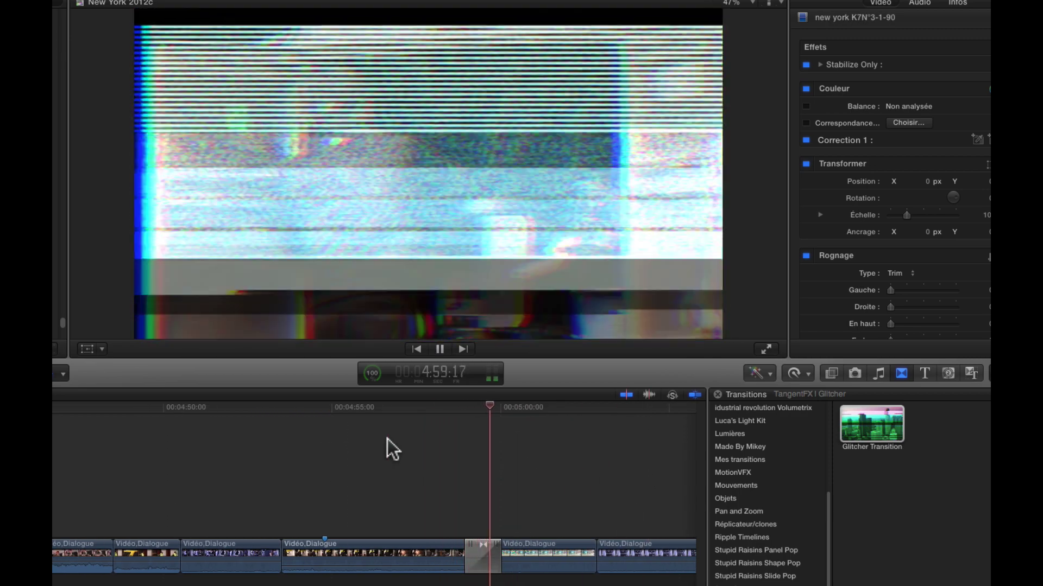
key(space)
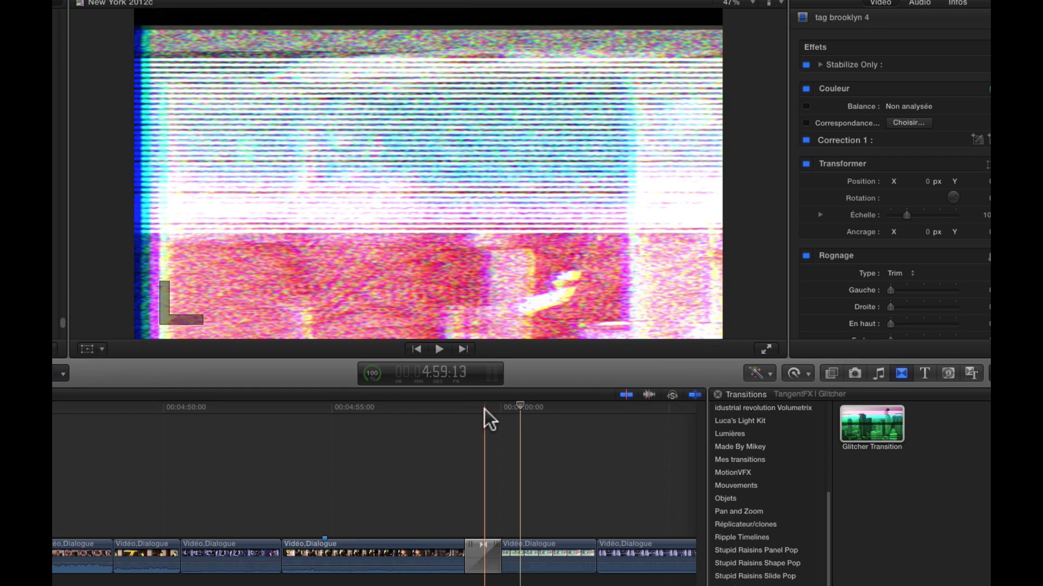
click(482, 556)
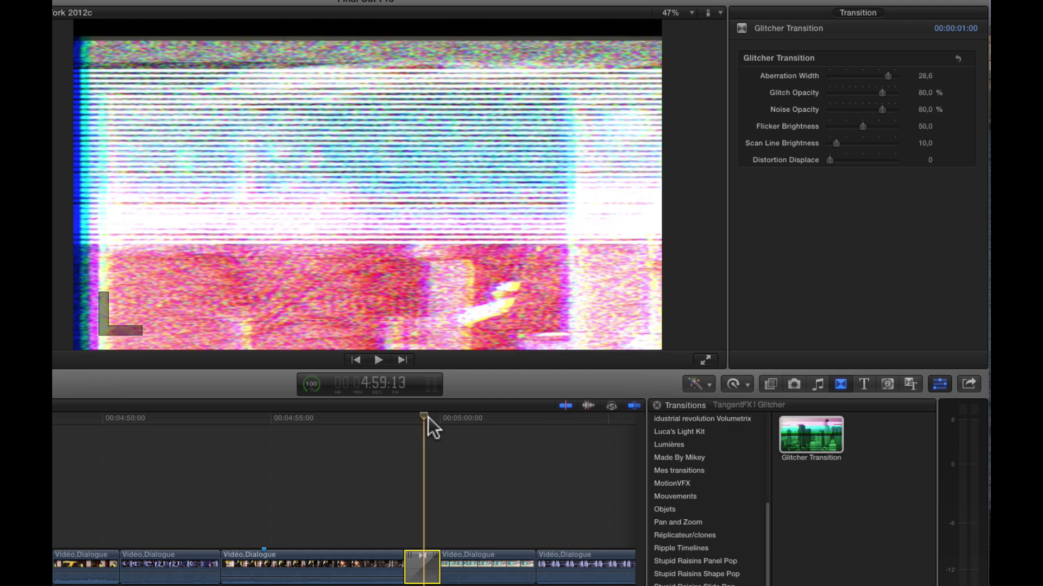
click(428, 416)
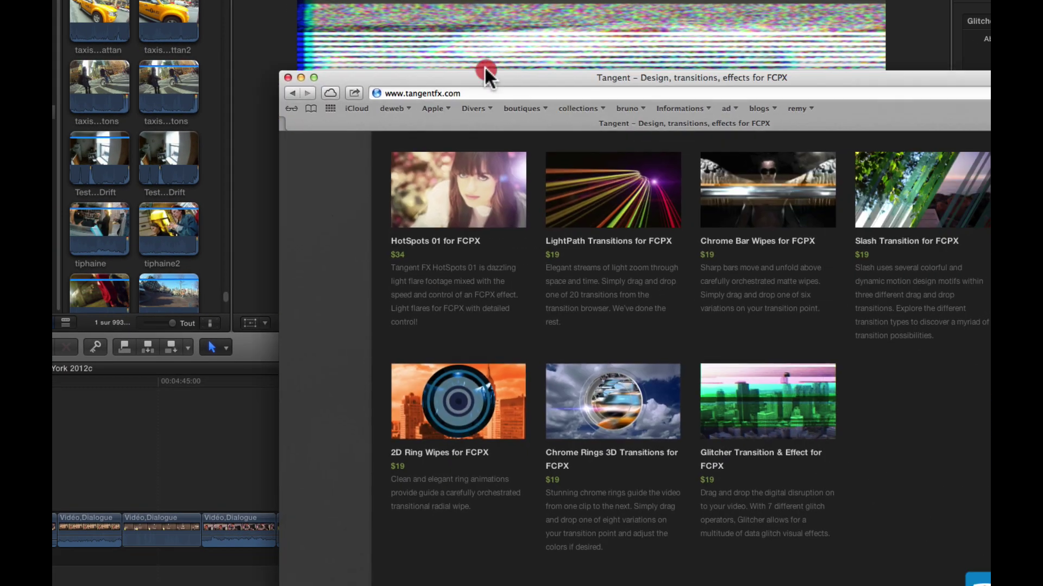
Switch to the Tangent FX website in Safari and view the list of FCPX products from the top of the home page
drag(484, 70, 354, 10)
scroll(666, 352, up, 15)
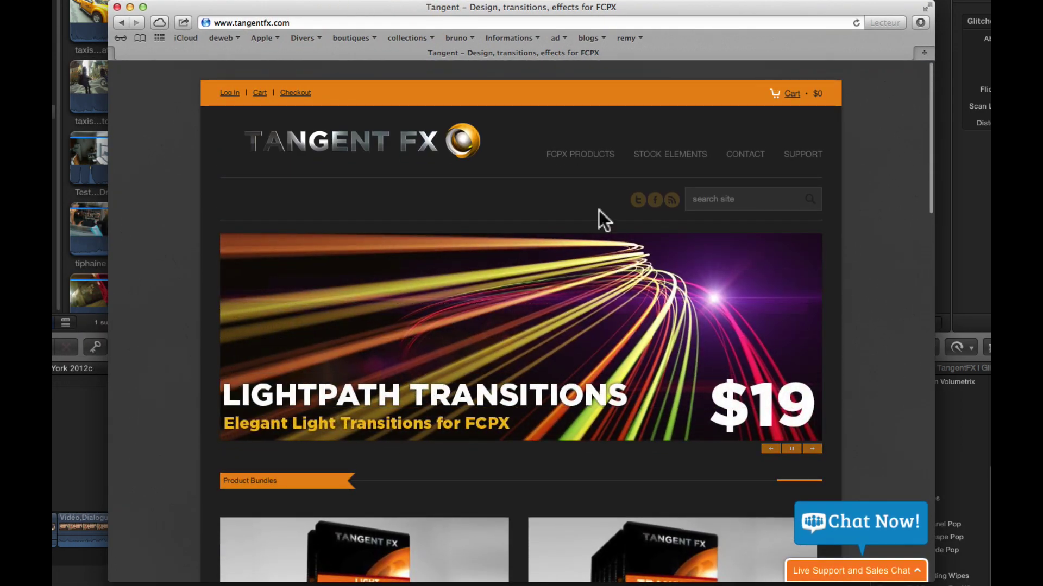
mouse_move(582, 160)
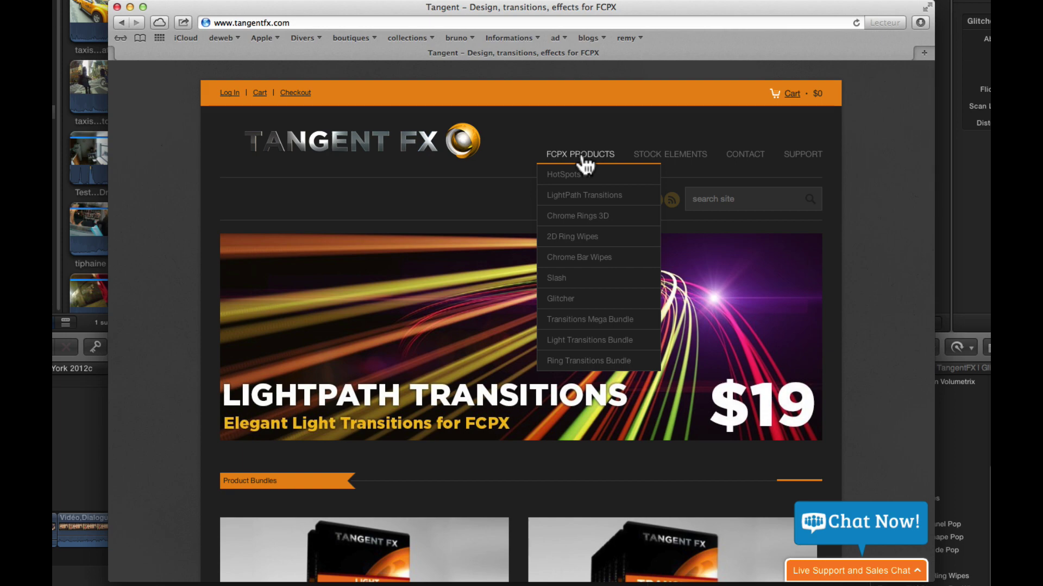